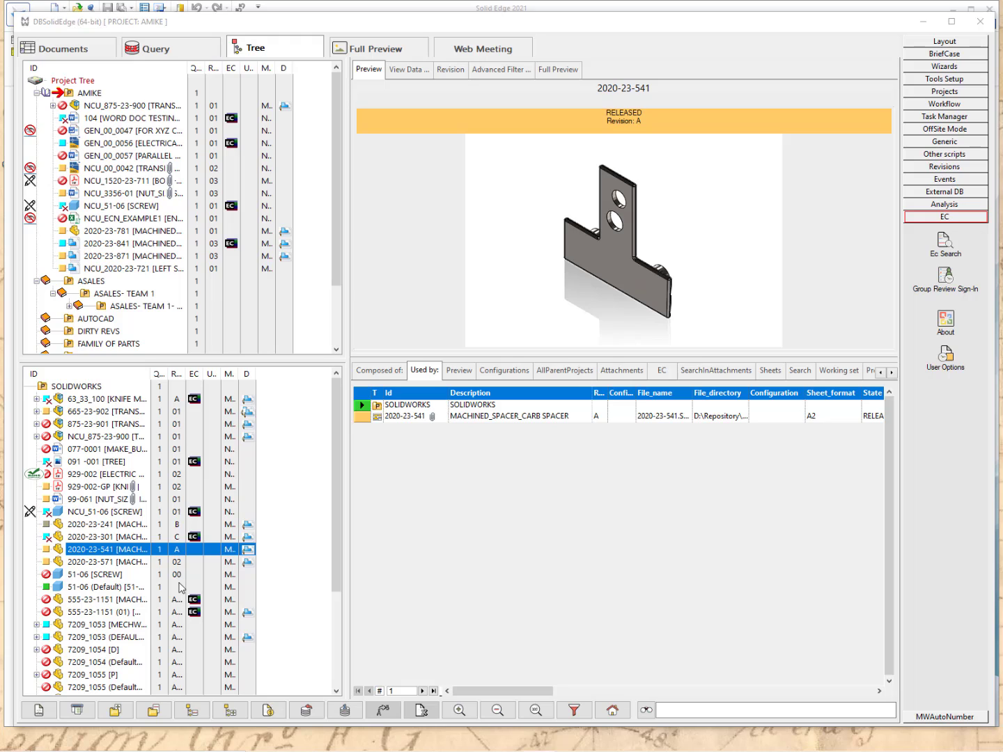
# Open the record of IR-0099, the EC item linked to part 2020-23-841, in its data form.
pyautogui.click(143, 249)
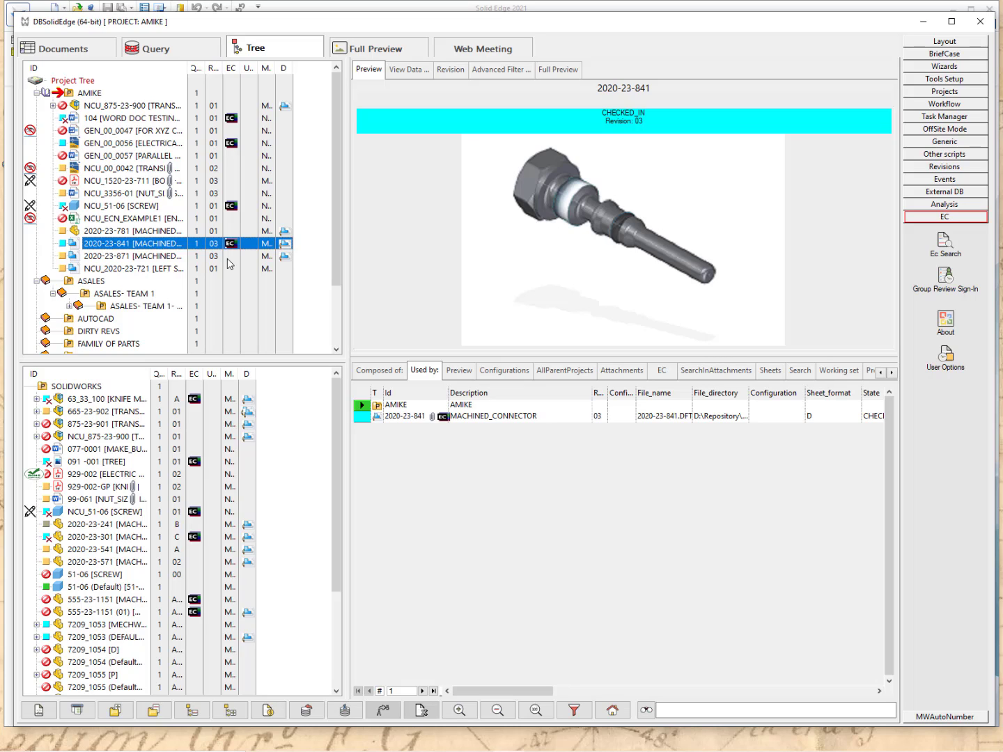
pyautogui.click(663, 377)
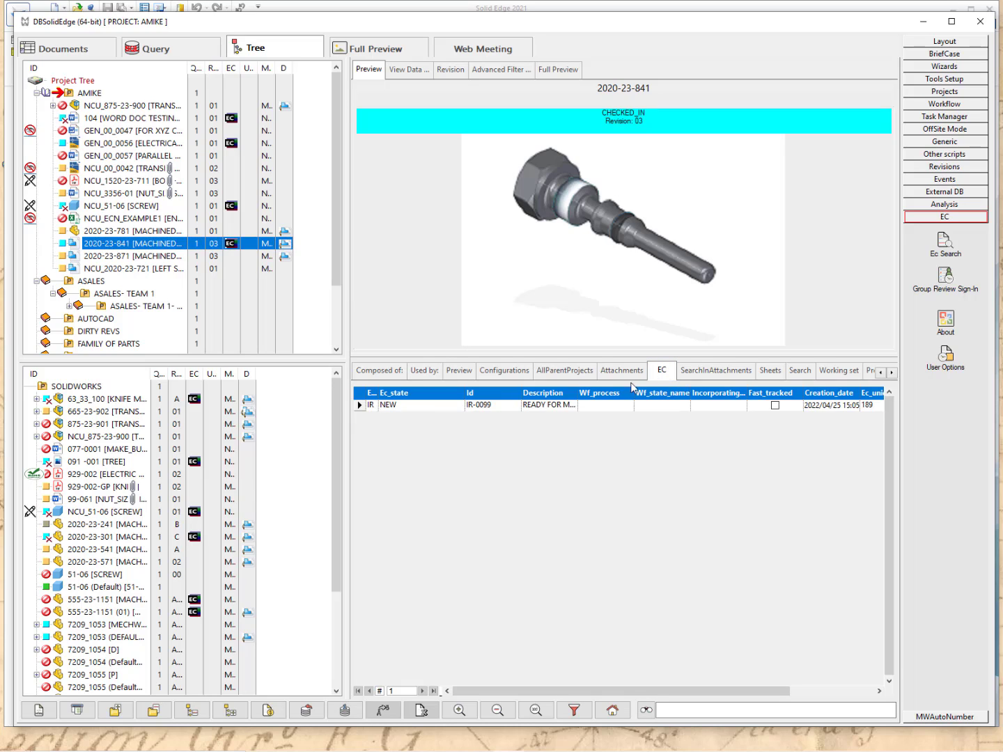
pyautogui.click(393, 408)
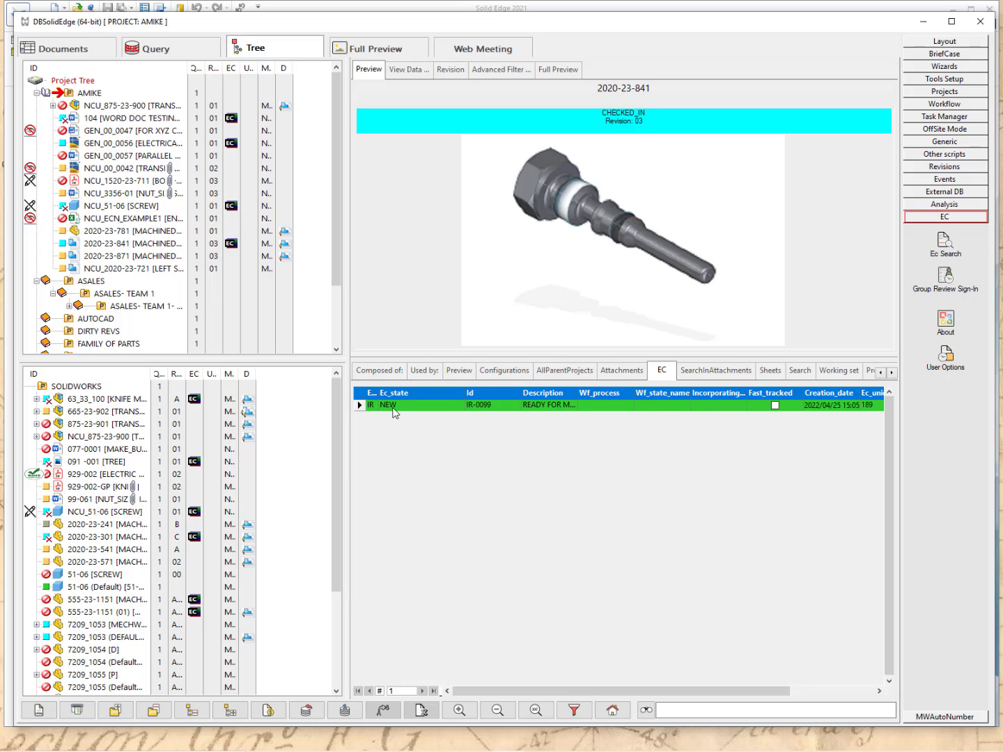
pyautogui.rightClick(392, 407)
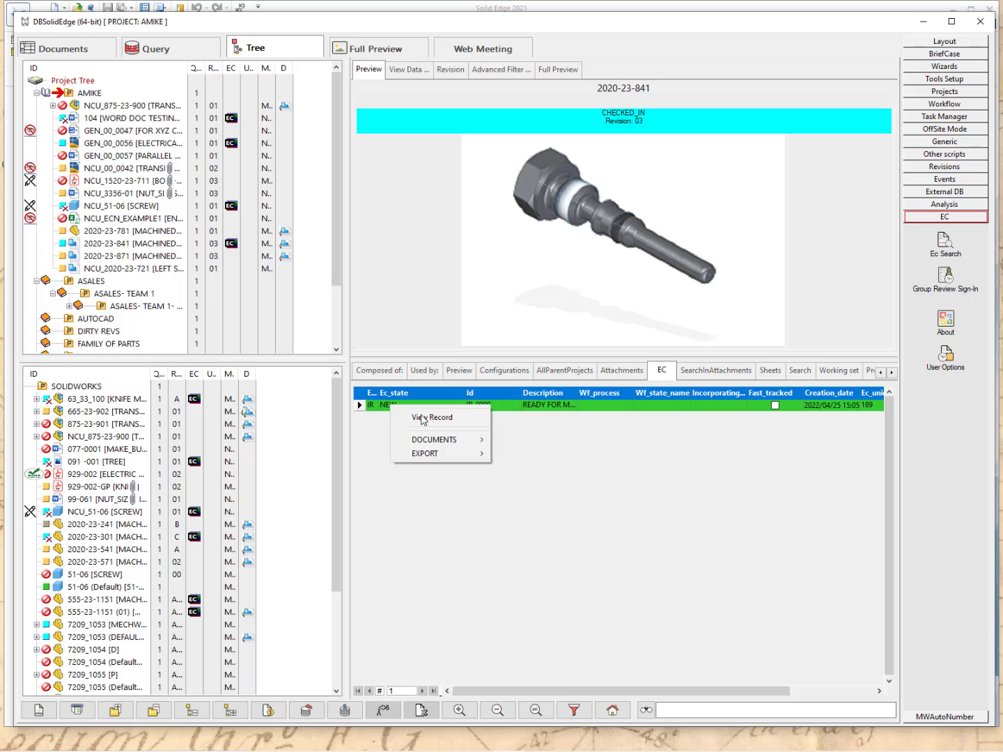
pyautogui.click(440, 420)
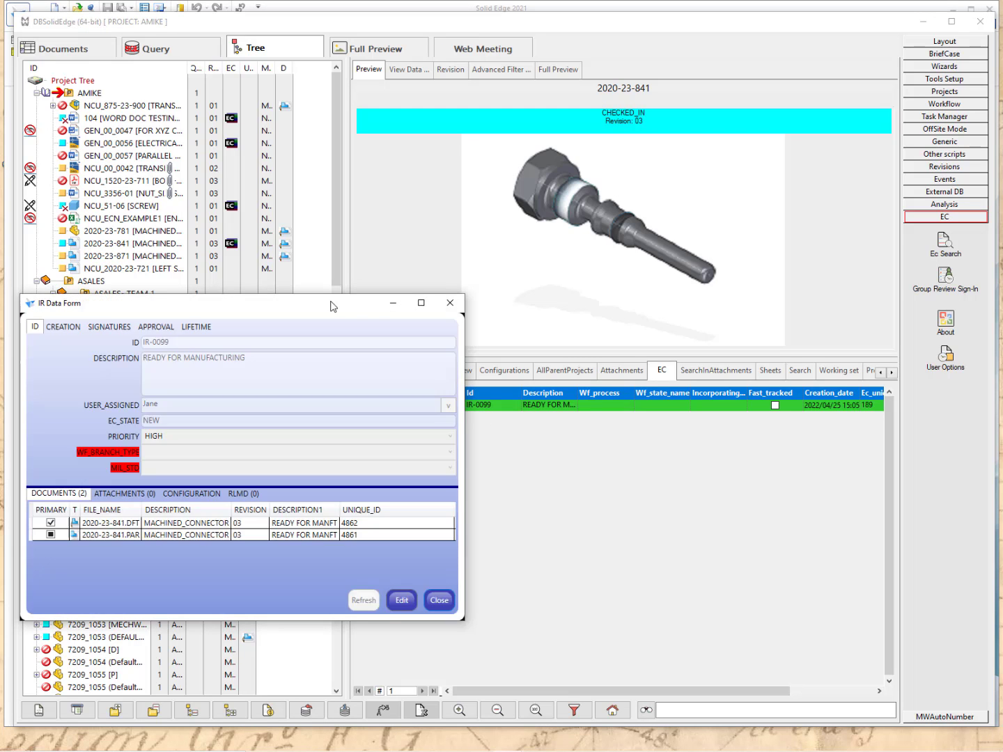
pyautogui.moveTo(326, 375); pyautogui.dragTo(328, 371)
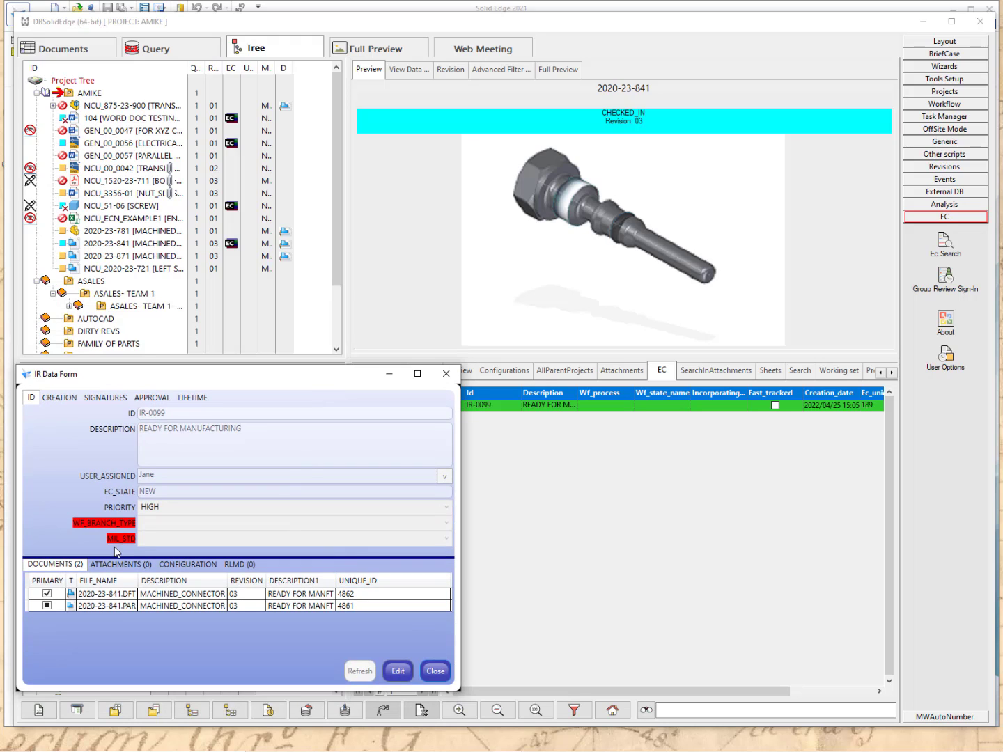
# Put IR-0099 in edit mode, submit it to workflow and display its workflow diagram.
pyautogui.click(406, 672)
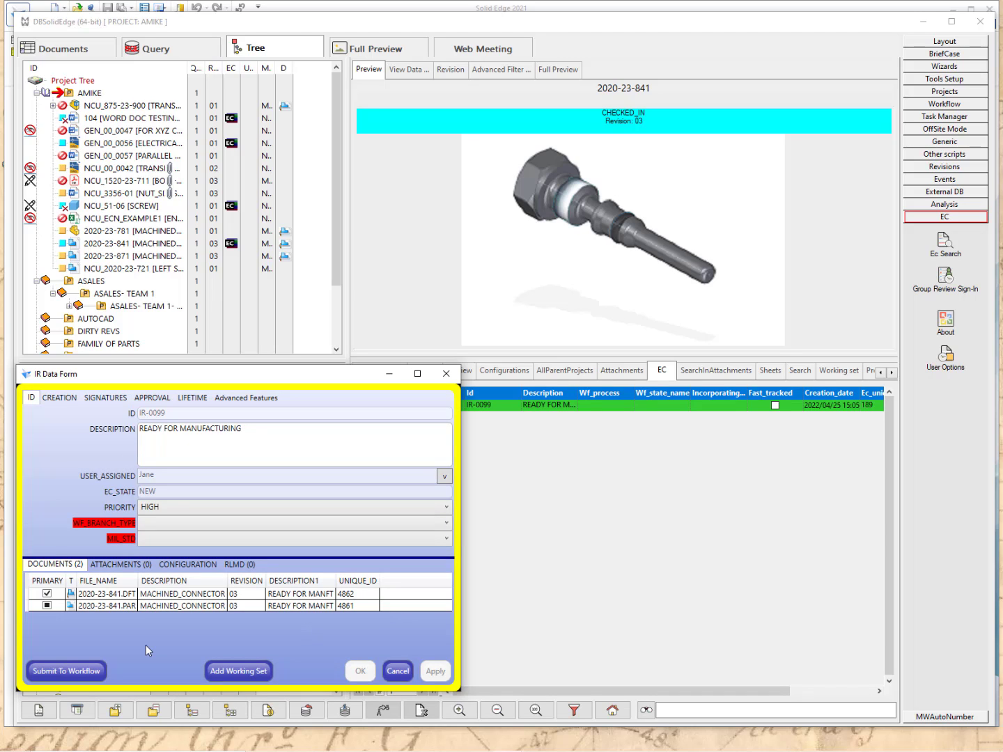
pyautogui.click(82, 671)
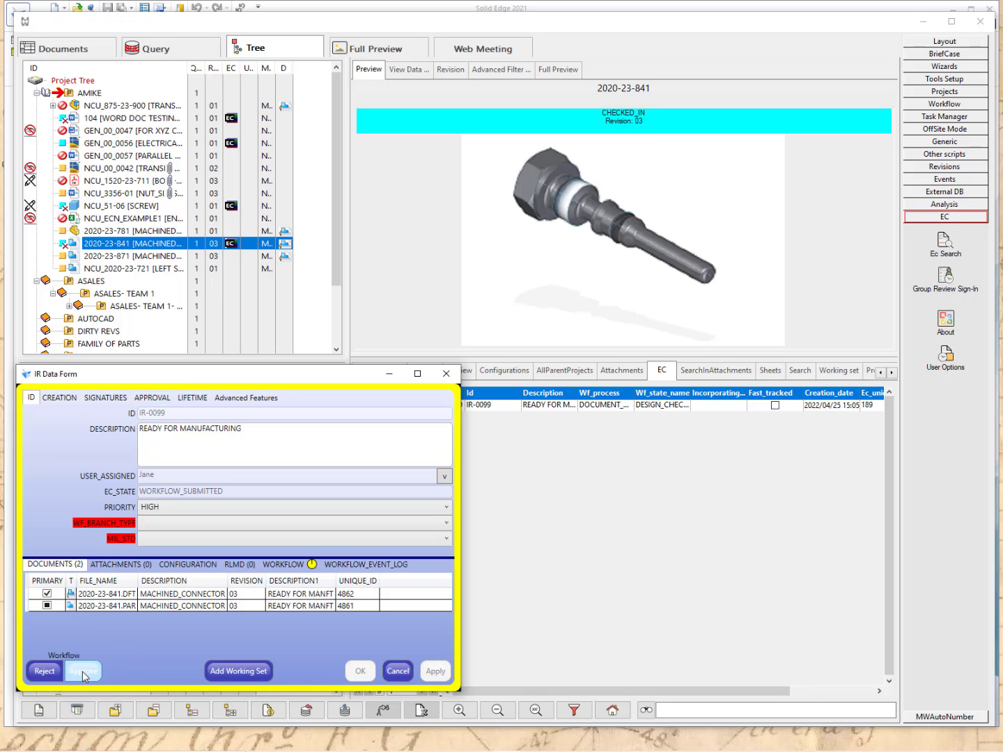
pyautogui.click(283, 566)
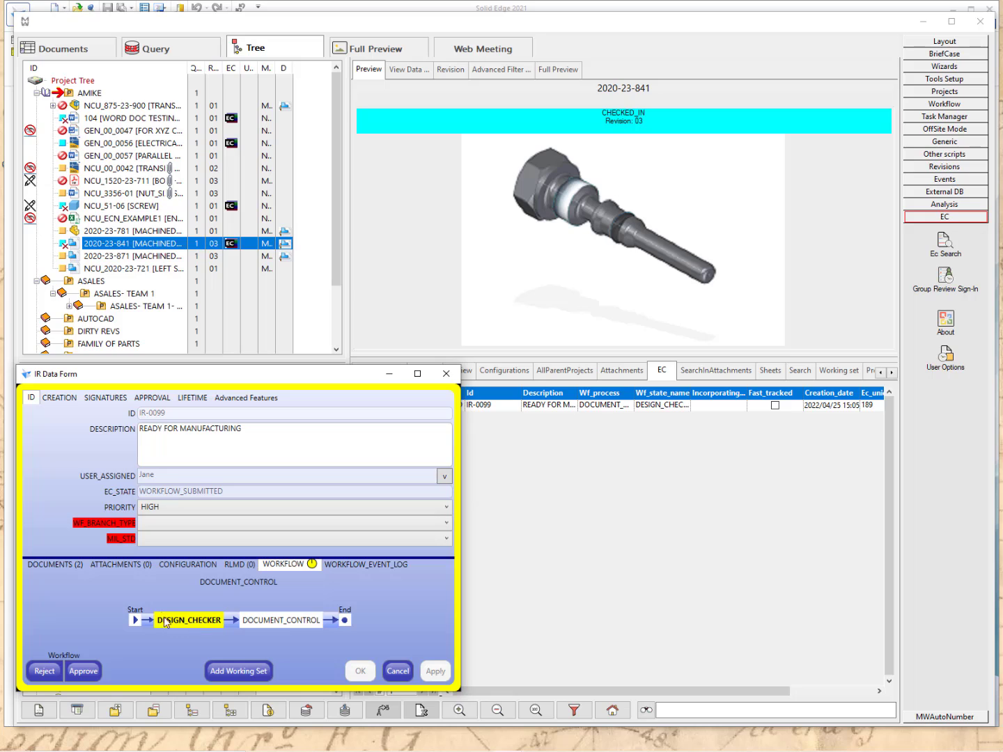
# Set MIL_STD to NO and WF_BRANCH_TYPE to MECHANICAL for IR-0099.
pyautogui.click(122, 541)
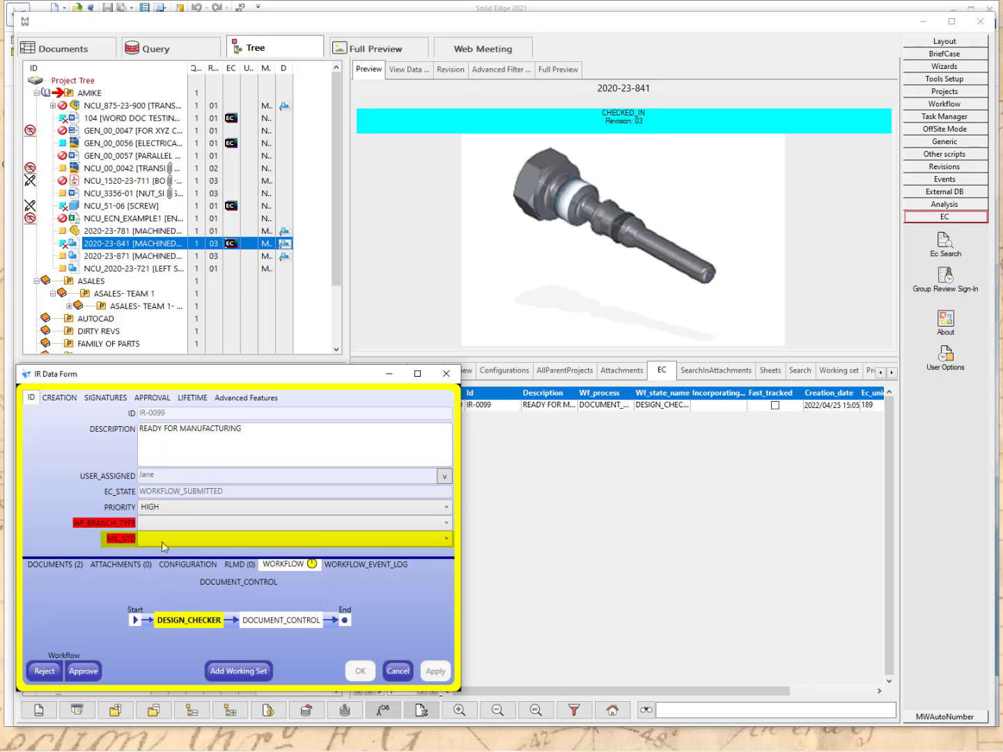
pyautogui.click(448, 540)
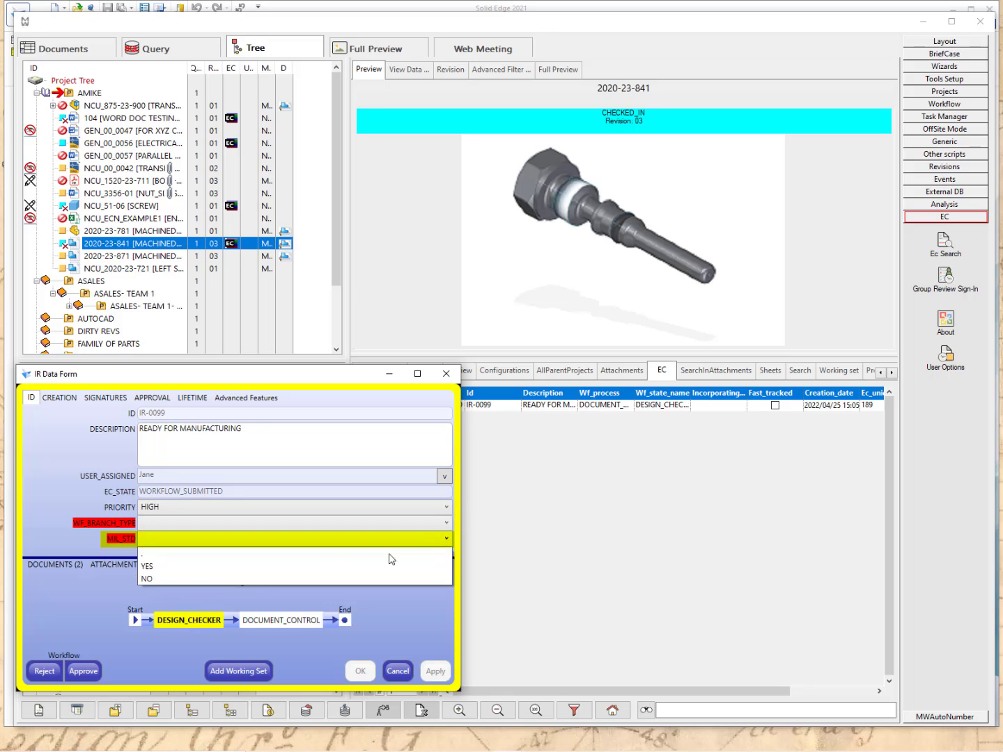
pyautogui.click(198, 582)
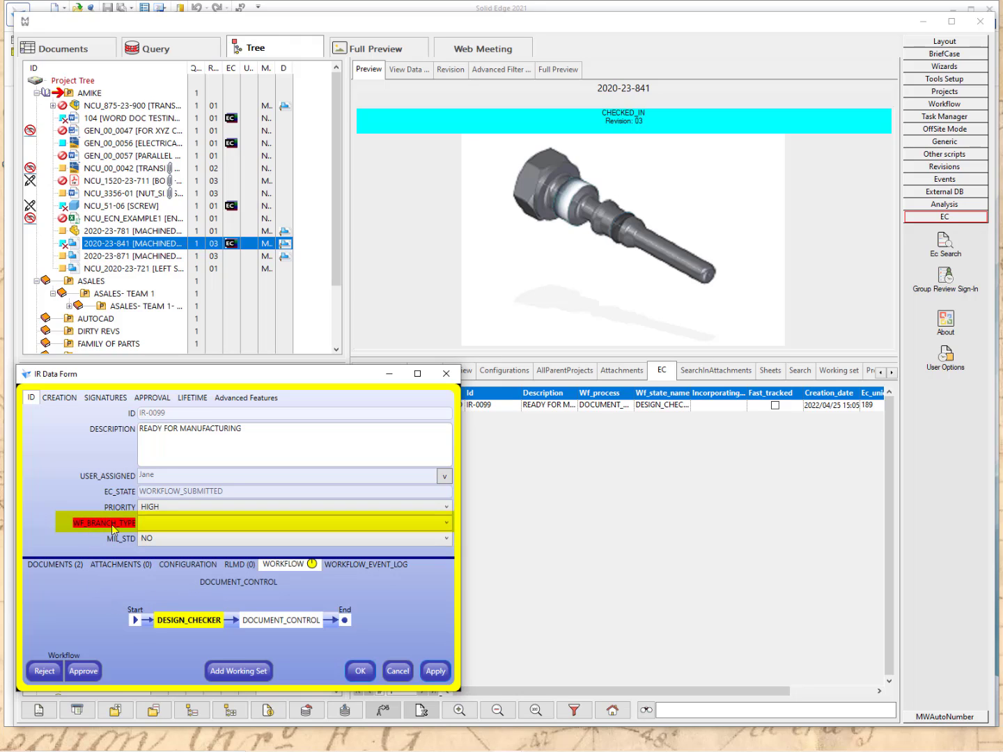
pyautogui.click(444, 523)
pyautogui.click(447, 523)
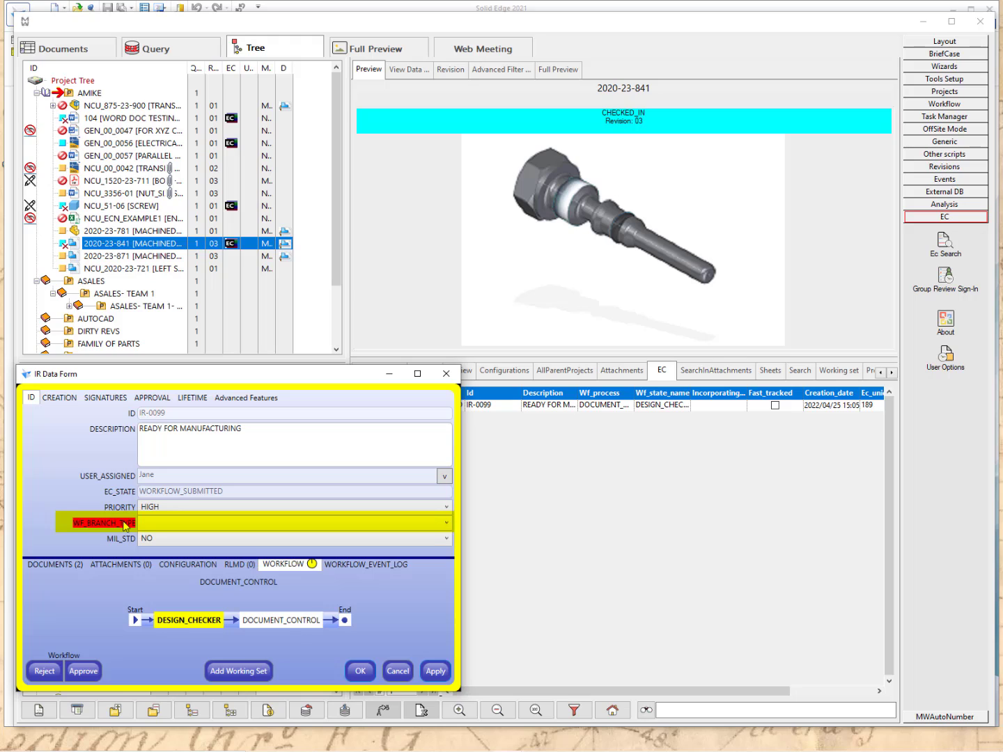
pyautogui.click(446, 523)
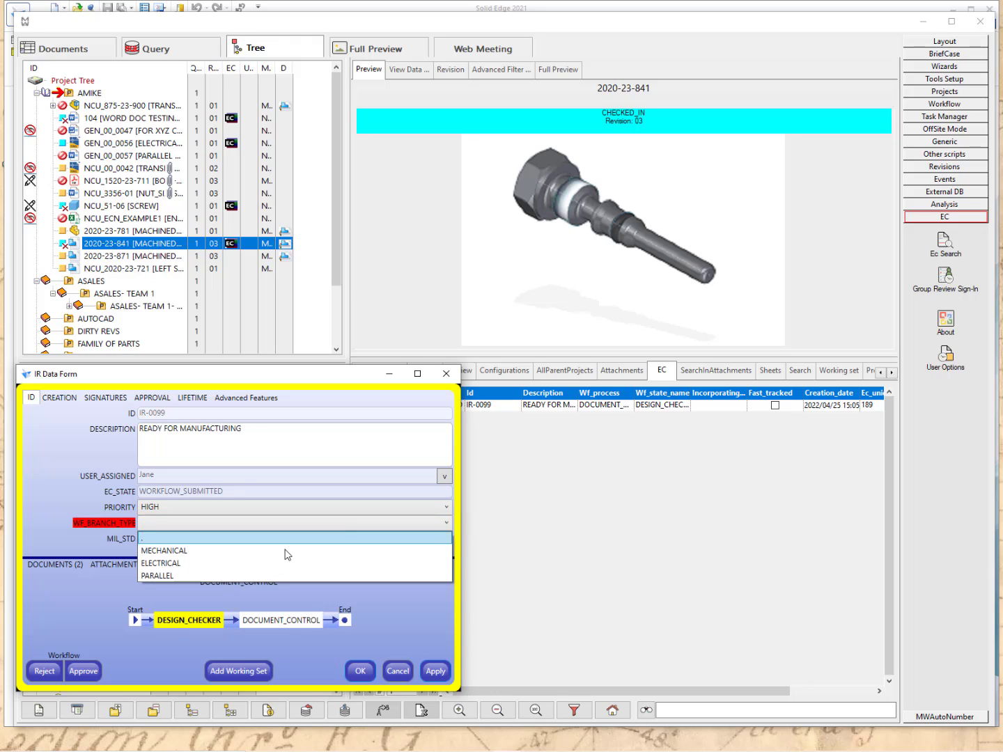
pyautogui.click(162, 550)
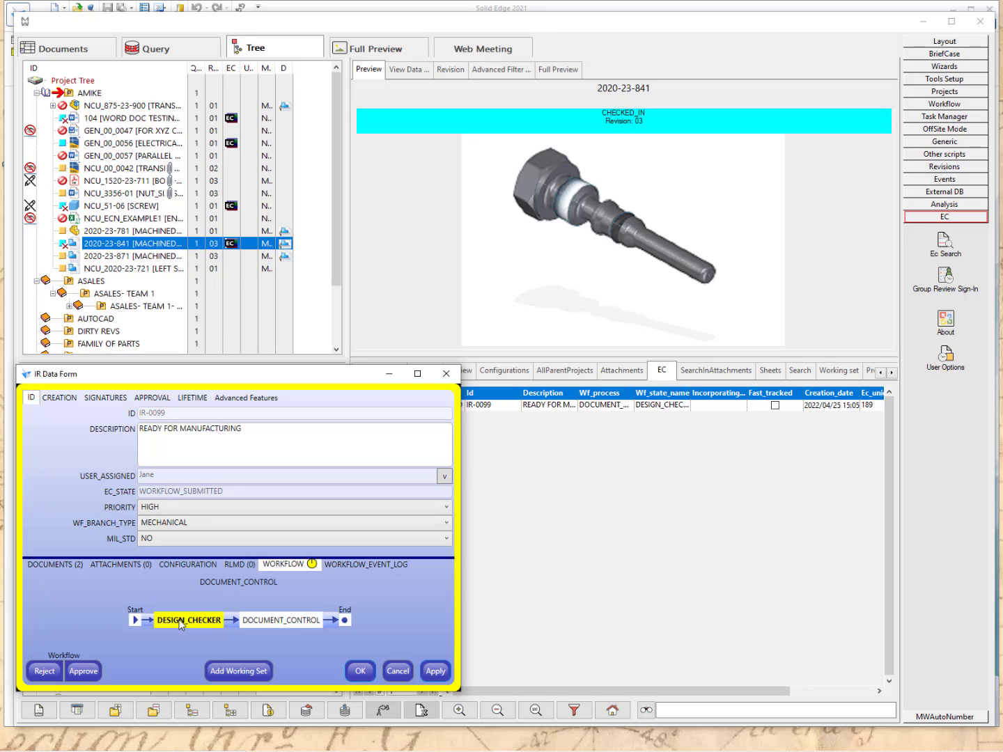
# Approve IR-0099 from DESIGN_CHECKER to DOCUMENT_CONTROL and approve it out of DOCUMENT_CONTROL as well.
pyautogui.click(50, 672)
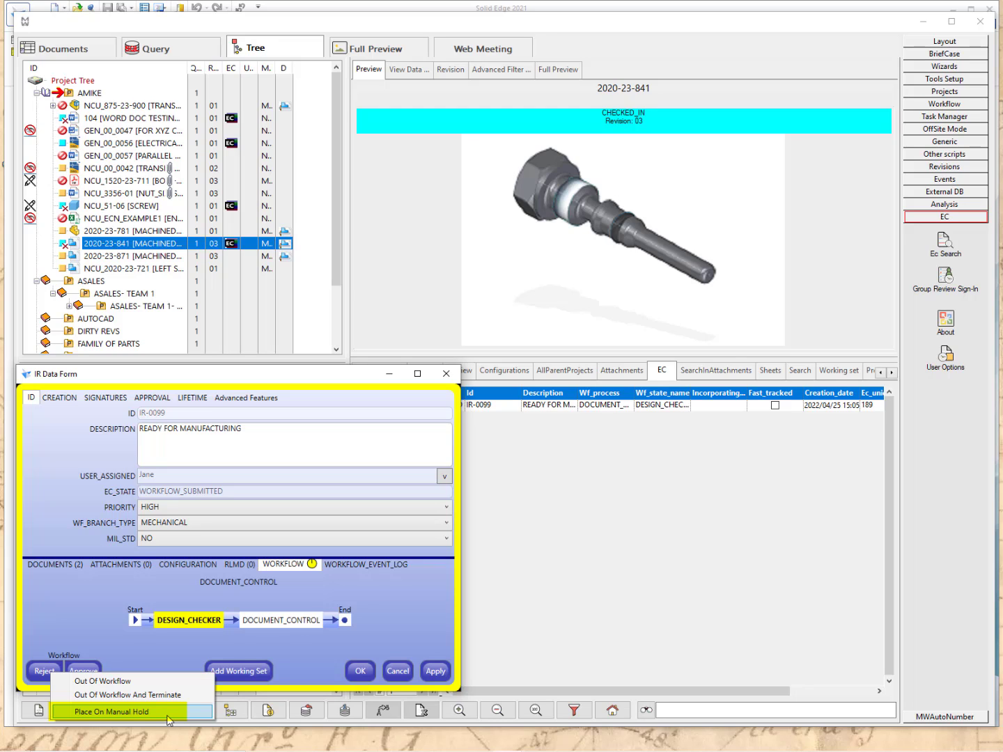
pyautogui.click(78, 608)
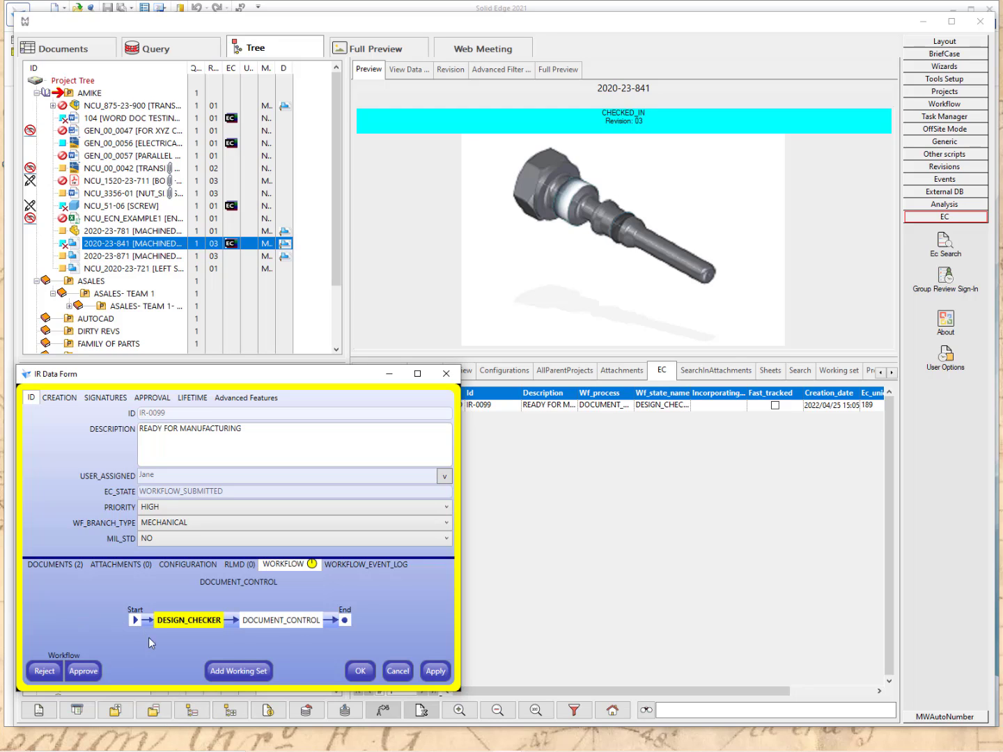
pyautogui.click(89, 673)
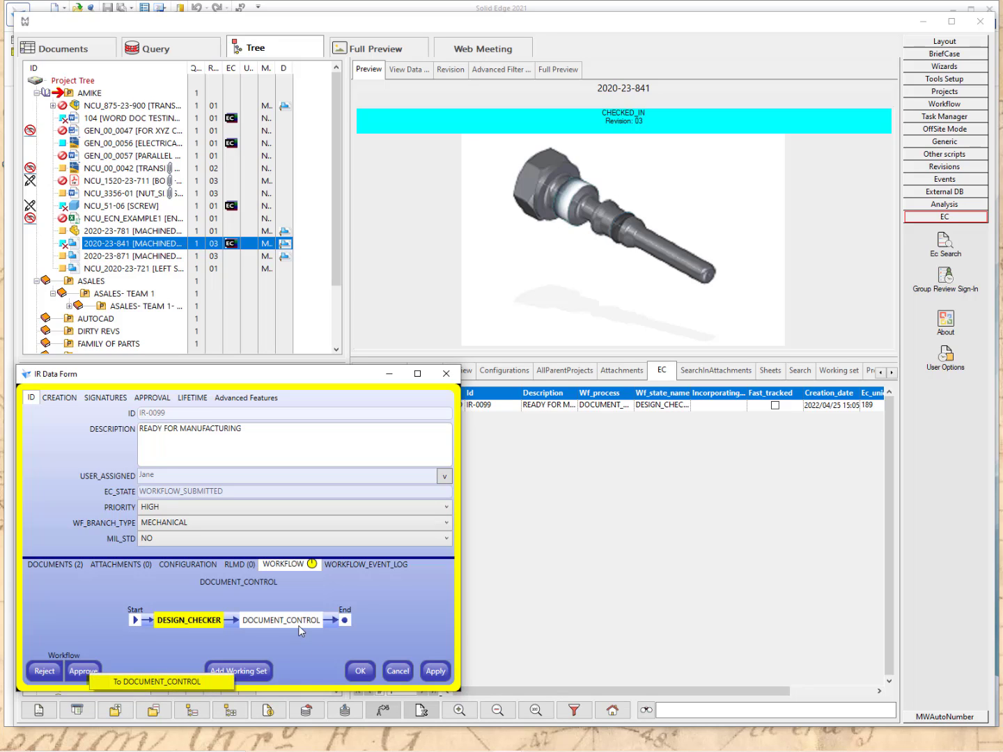
pyautogui.click(155, 682)
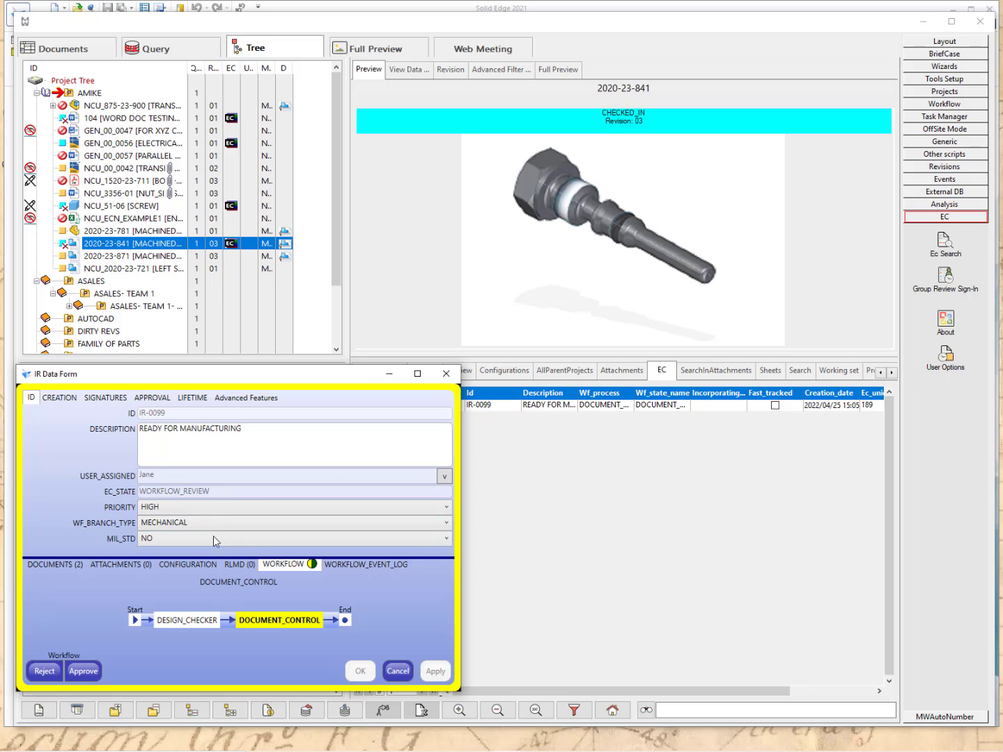
pyautogui.click(91, 675)
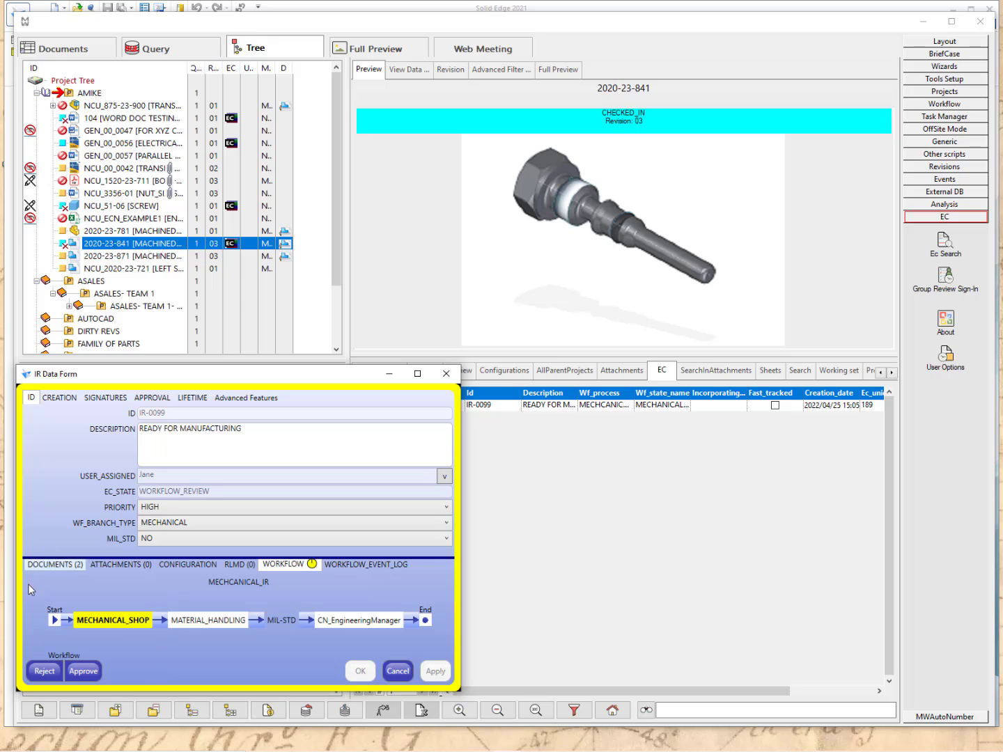
# Check the reject options at MECHANICAL_SHOP and approve IR-0099 to MATERIAL_HANDLING.
pyautogui.click(43, 671)
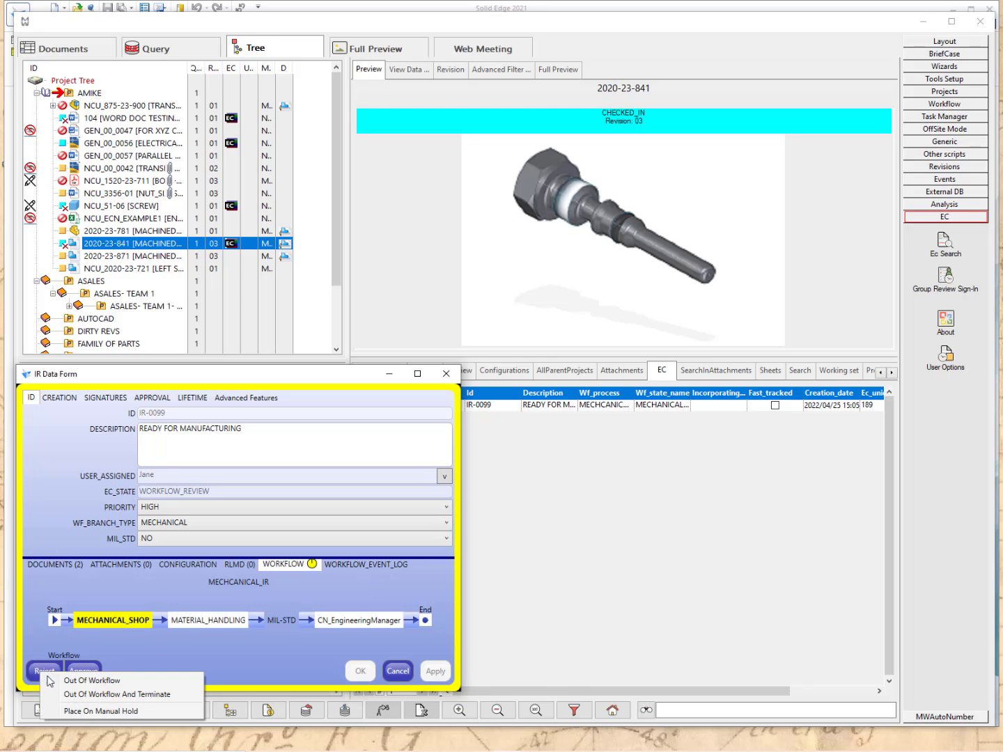
pyautogui.click(111, 675)
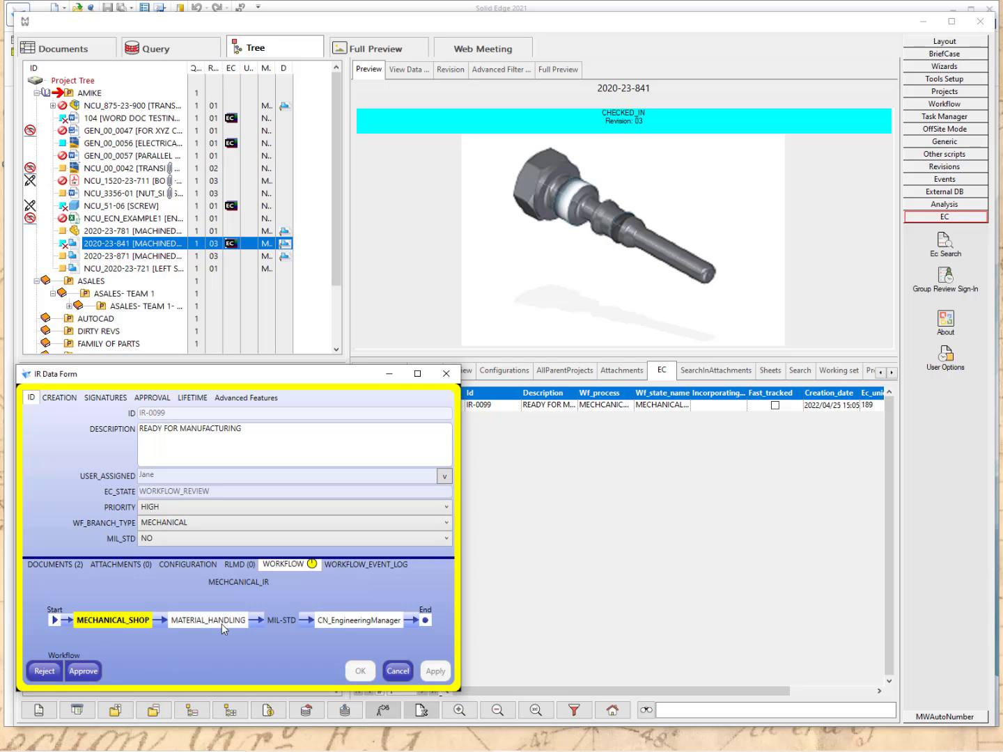
pyautogui.click(89, 673)
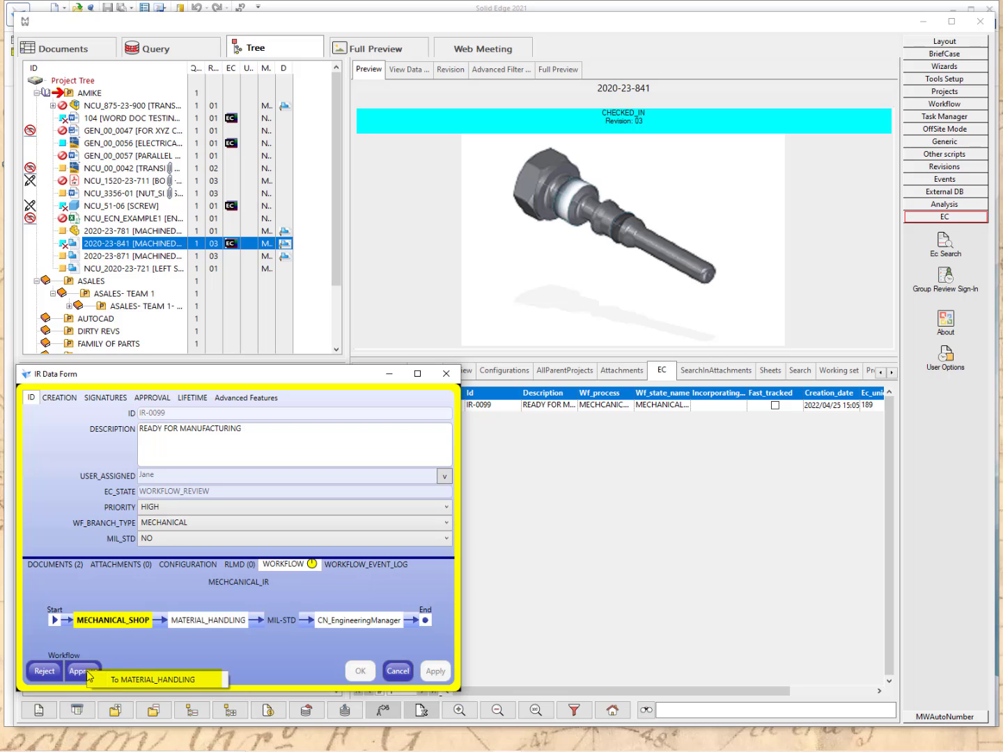
pyautogui.click(156, 679)
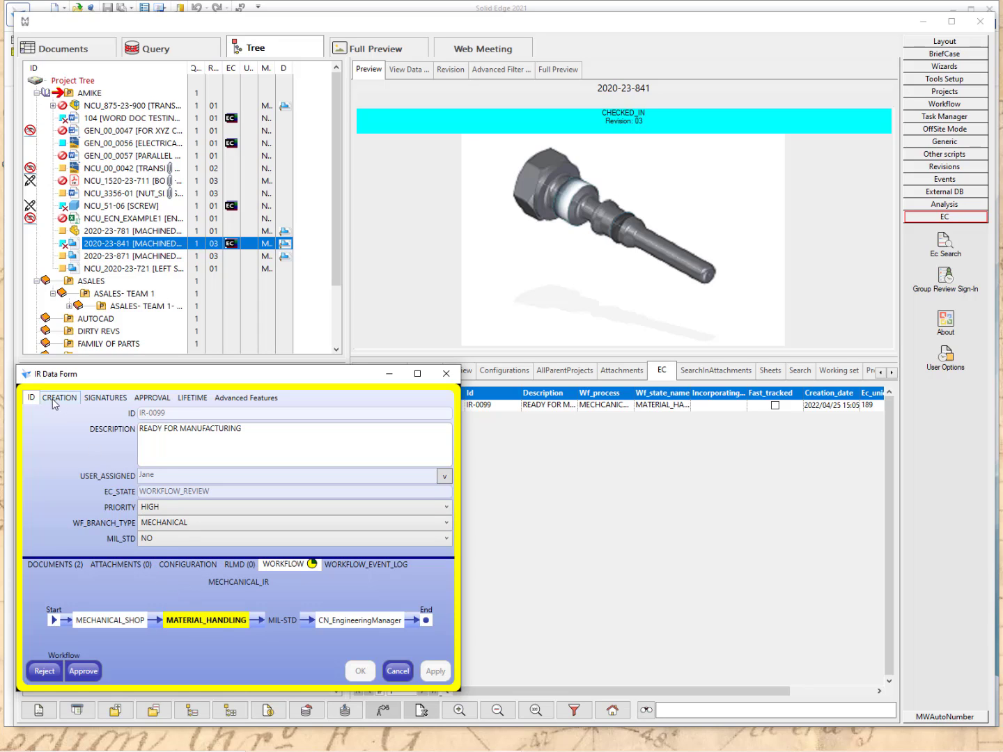
# Open 2020-23-841.DFT from IR-0099's documents, view the drawing in Solid Edge and return to the DBSolidEdge form.
pyautogui.click(55, 564)
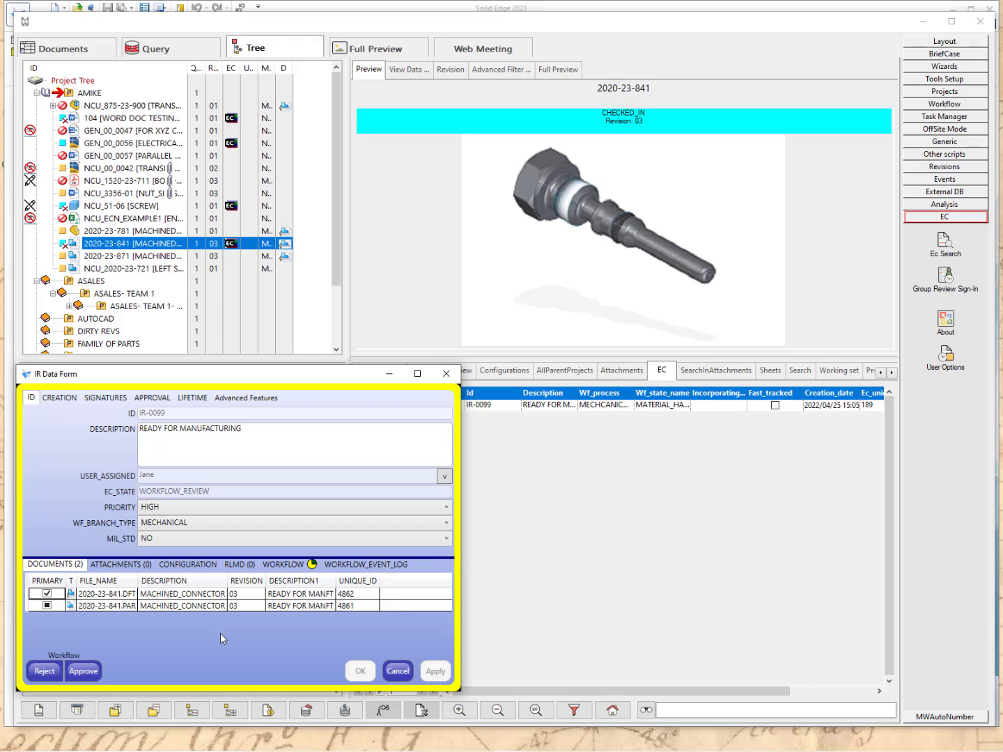
pyautogui.click(103, 596)
pyautogui.rightClick(105, 597)
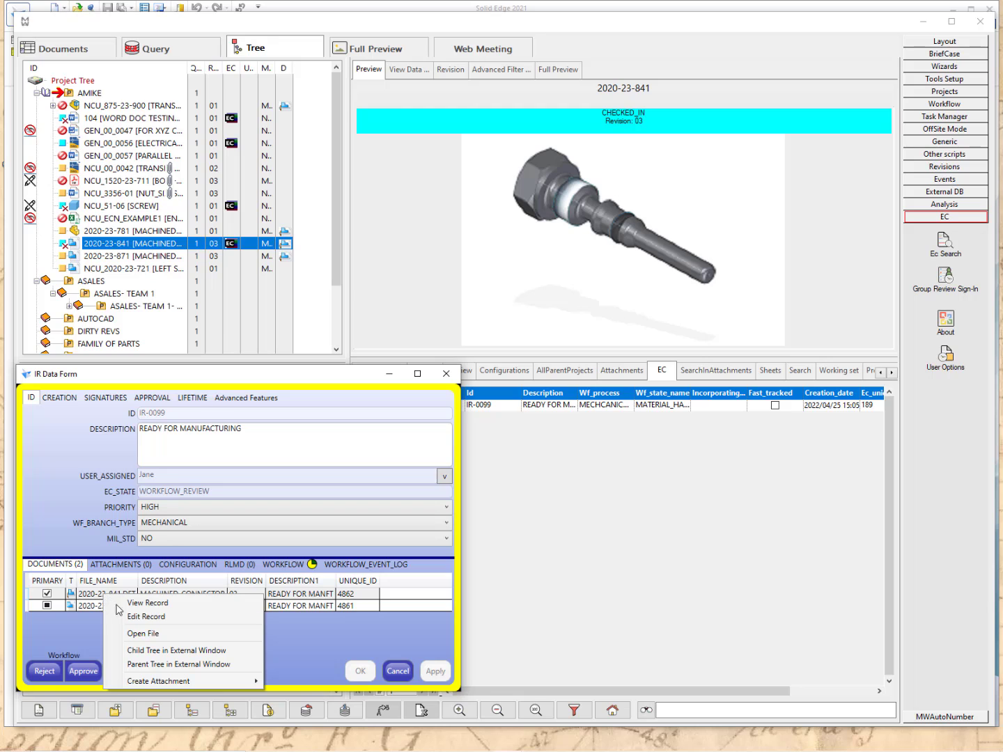
pyautogui.click(141, 634)
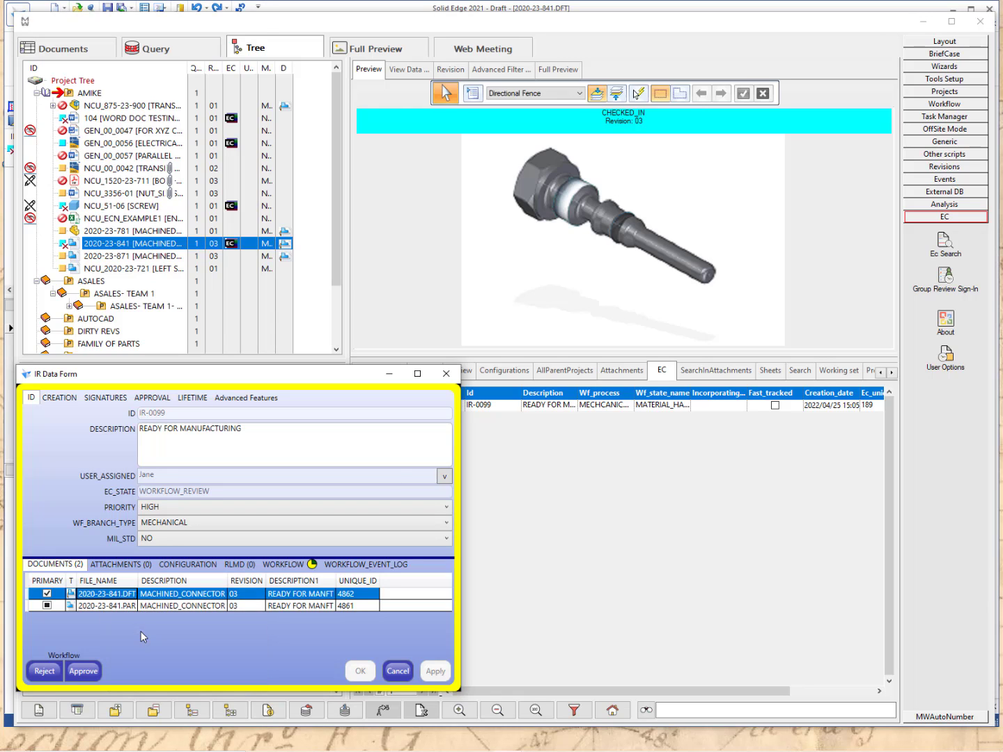
pyautogui.click(927, 29)
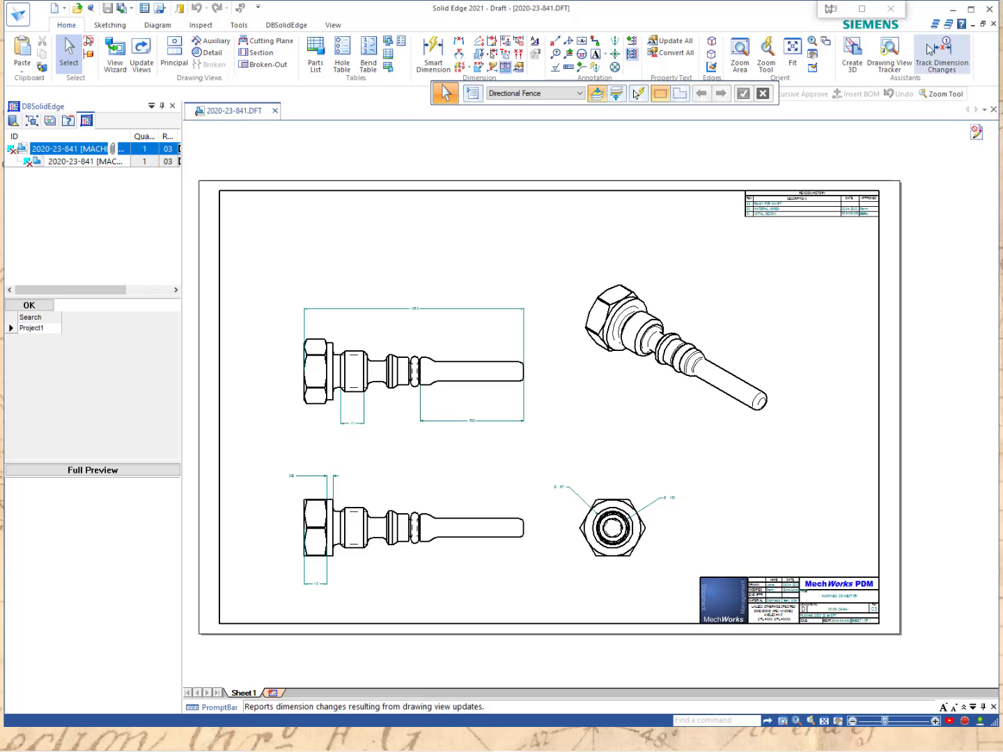
pyautogui.click(862, 9)
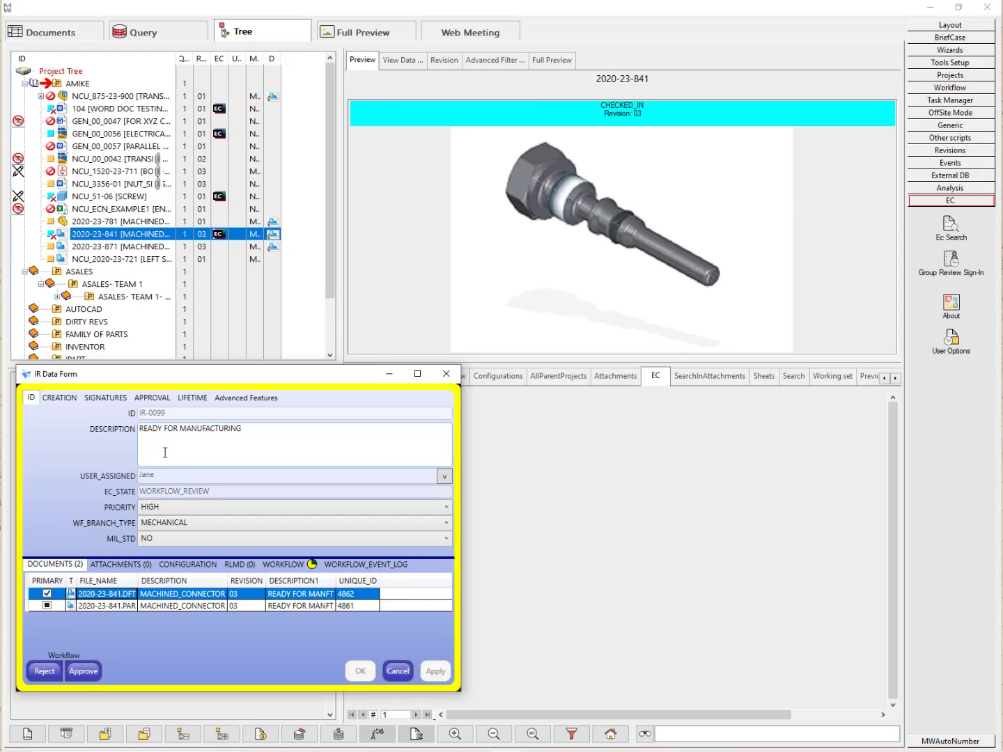
# Check IR-0099's workflow diagram and the reject options available at MATERIAL_HANDLING.
pyautogui.click(278, 564)
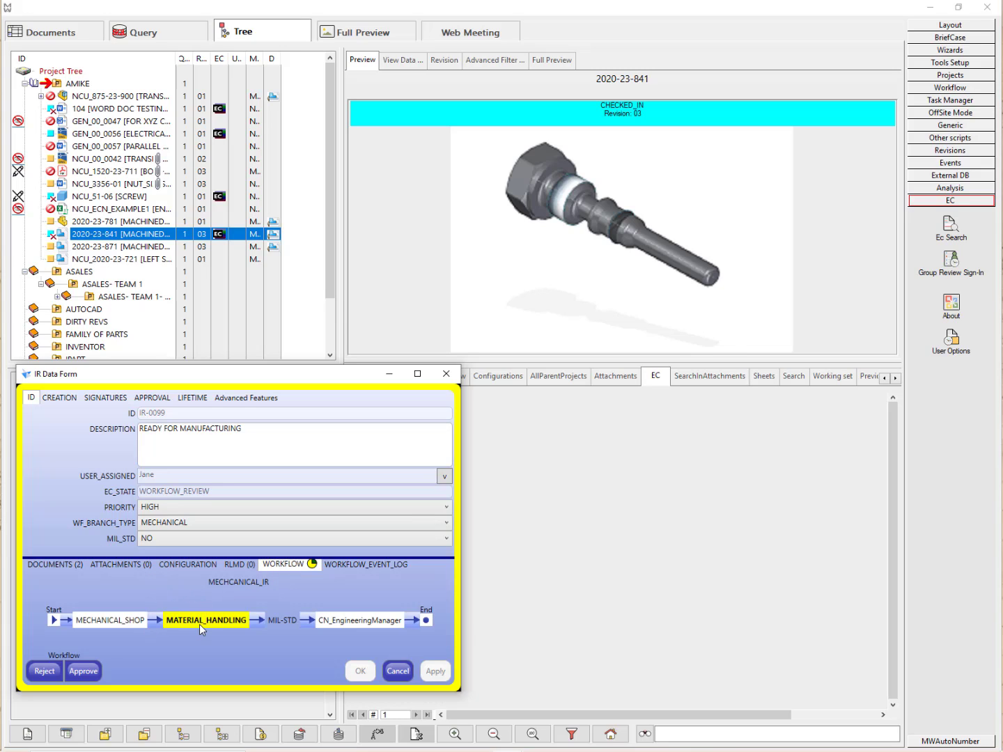
pyautogui.click(45, 671)
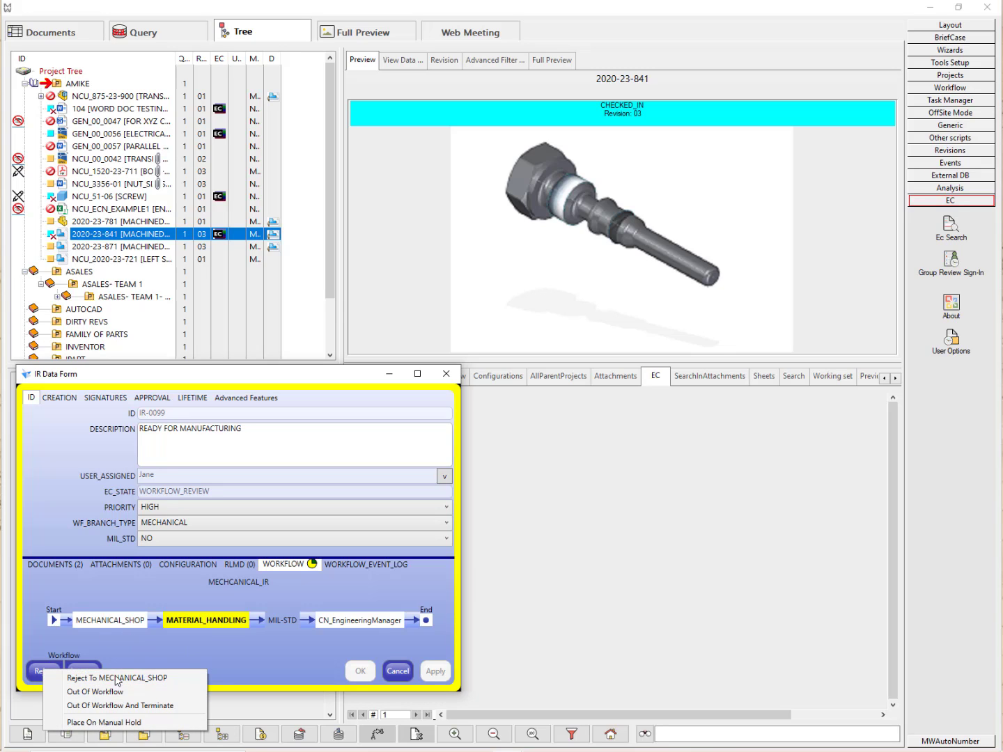
pyautogui.click(262, 664)
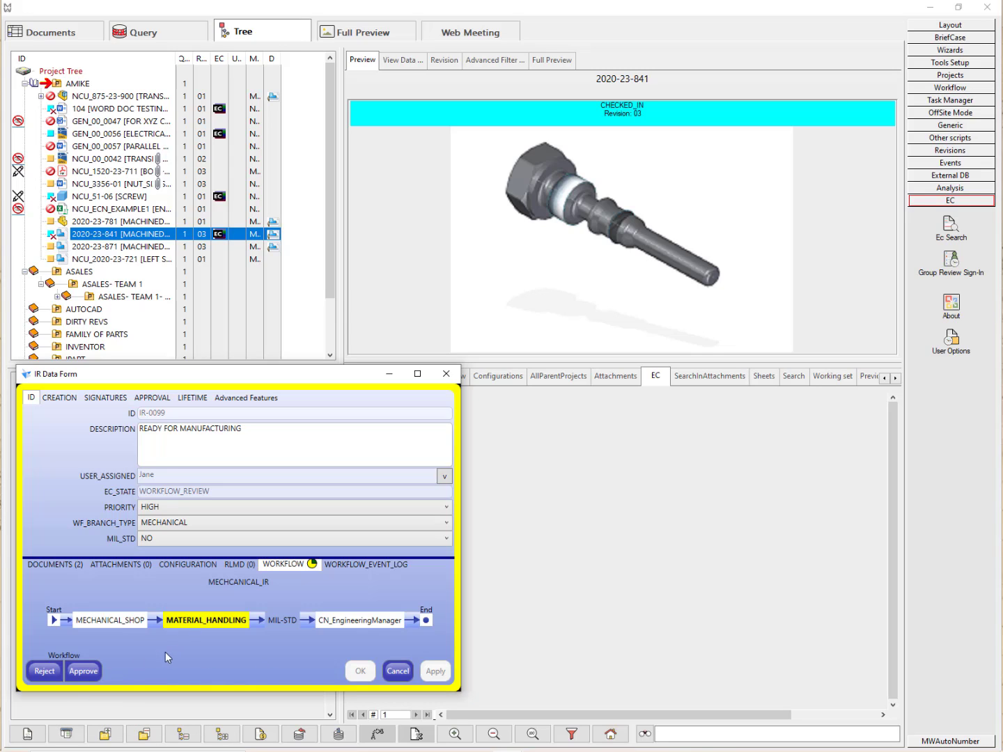
# Approve IR-0099 out of MATERIAL_HANDLING with the MIL-STD dynamic state disabled, and approve it from CN_EngineeringManager to END.
pyautogui.click(81, 668)
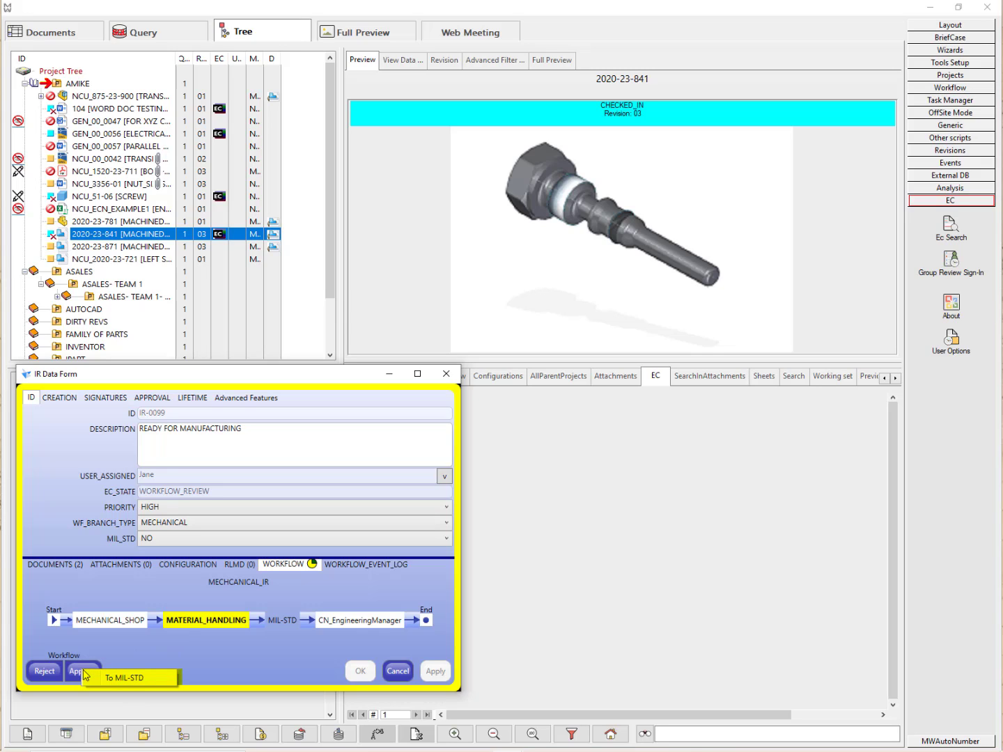
pyautogui.click(128, 679)
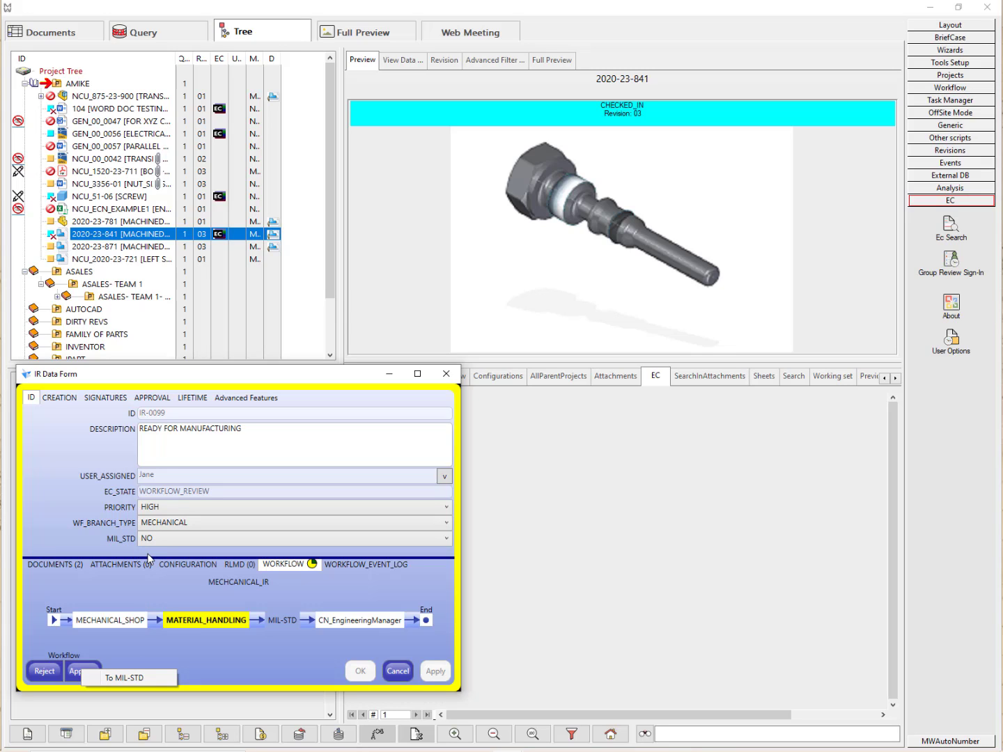
pyautogui.click(123, 677)
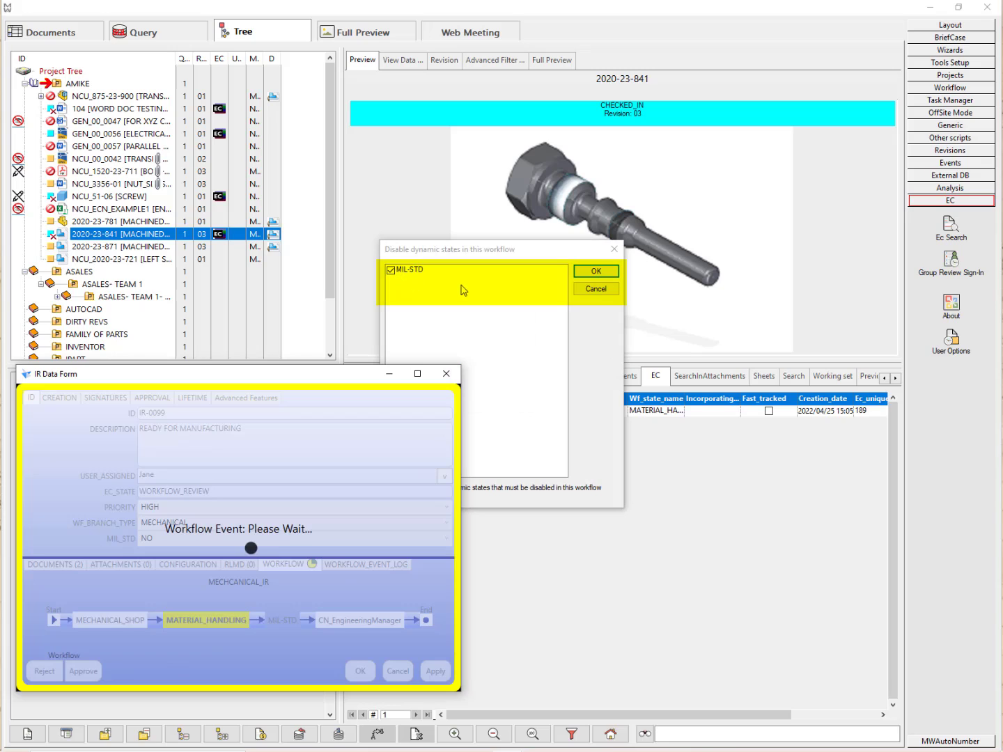
pyautogui.click(390, 270)
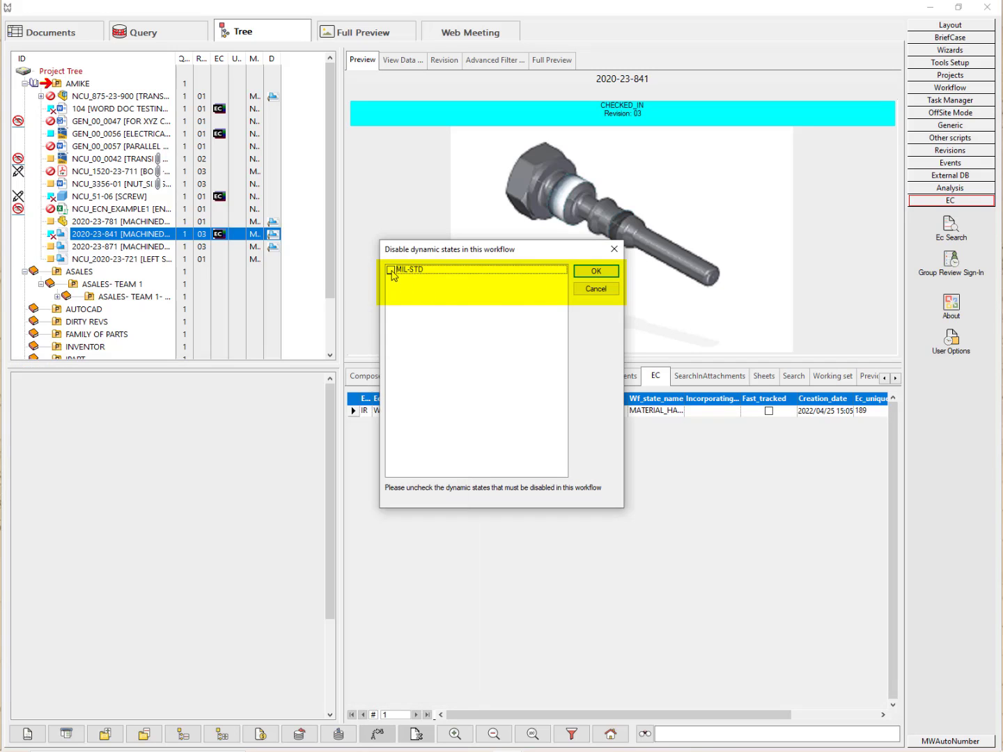
pyautogui.click(593, 272)
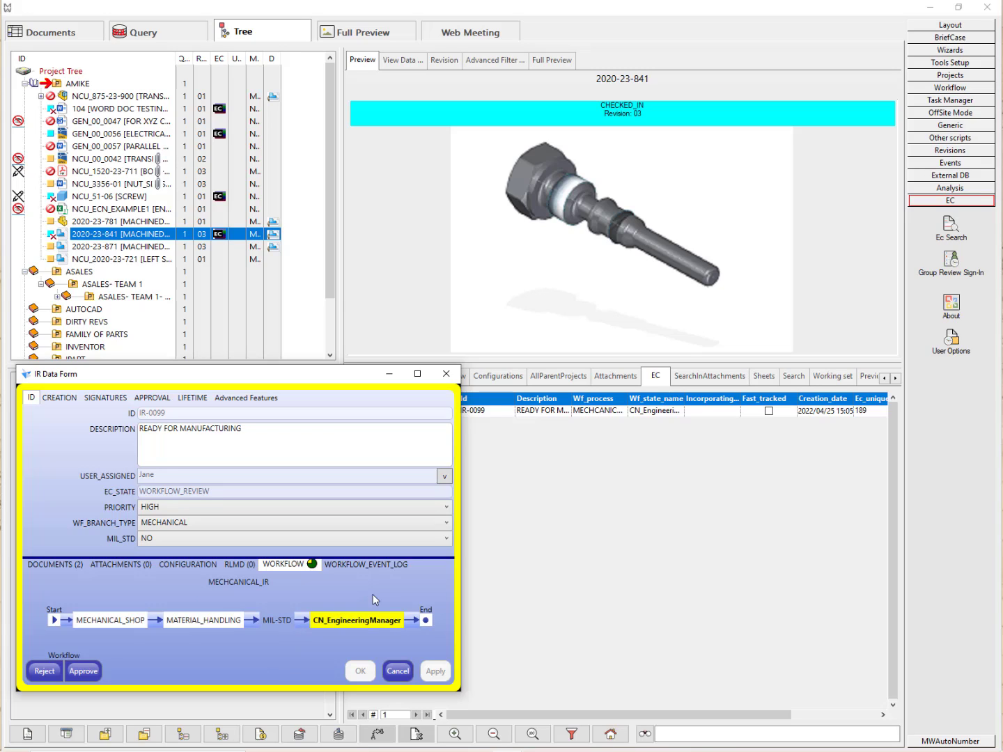
pyautogui.click(79, 672)
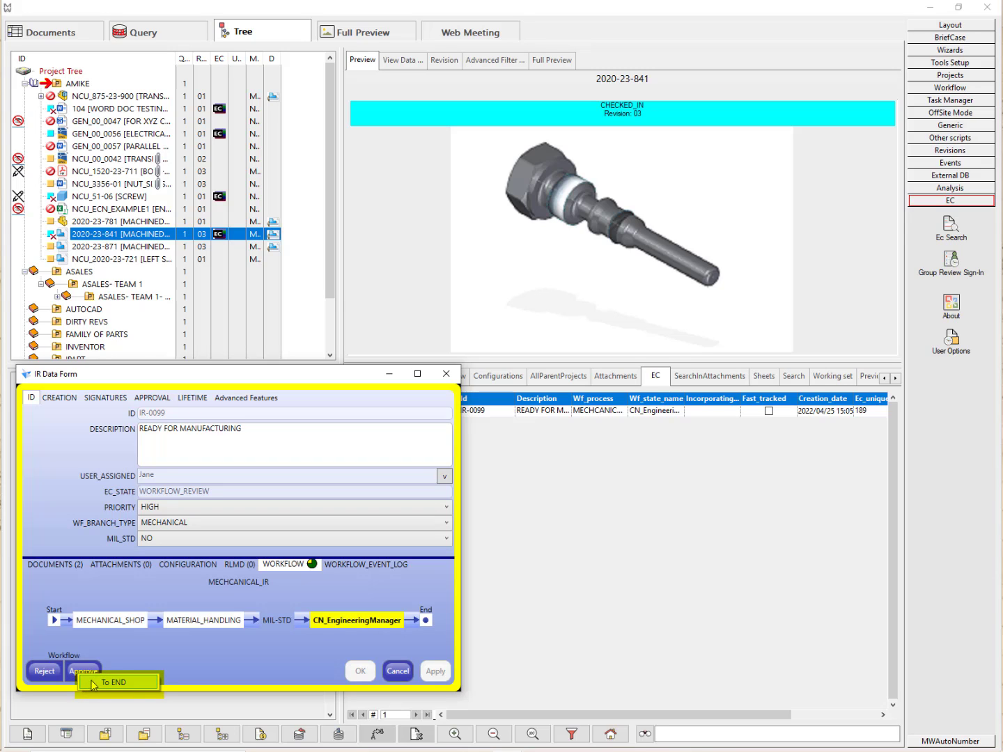
pyautogui.click(107, 683)
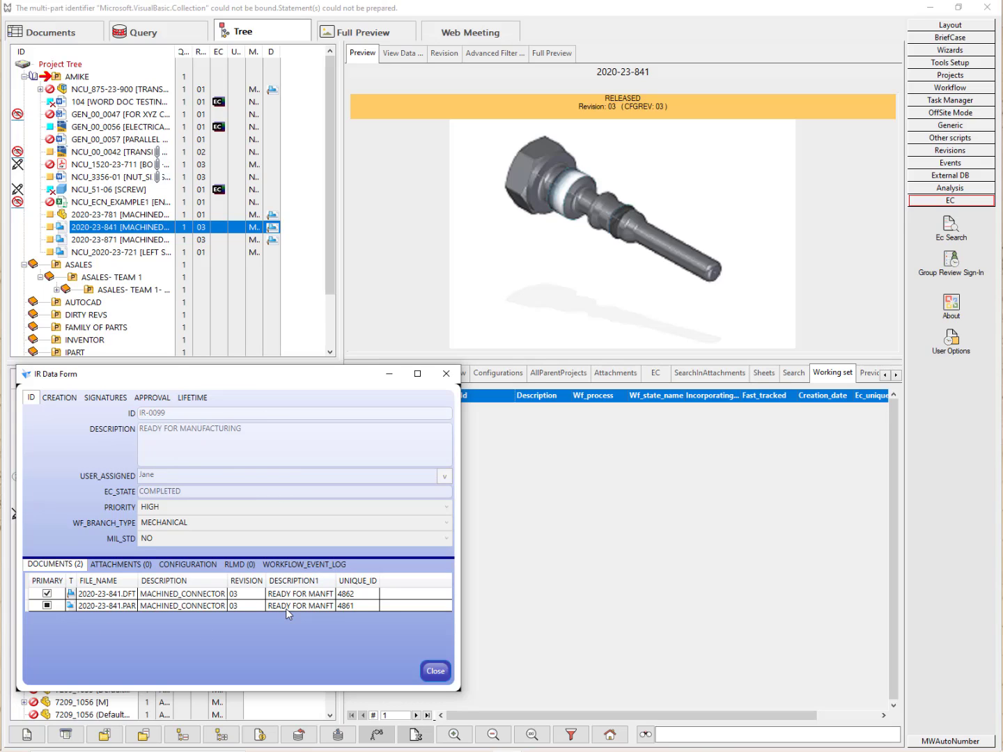
# Review IR-0099's workflow event log and approval signatures, and close its data form.
pyautogui.click(323, 565)
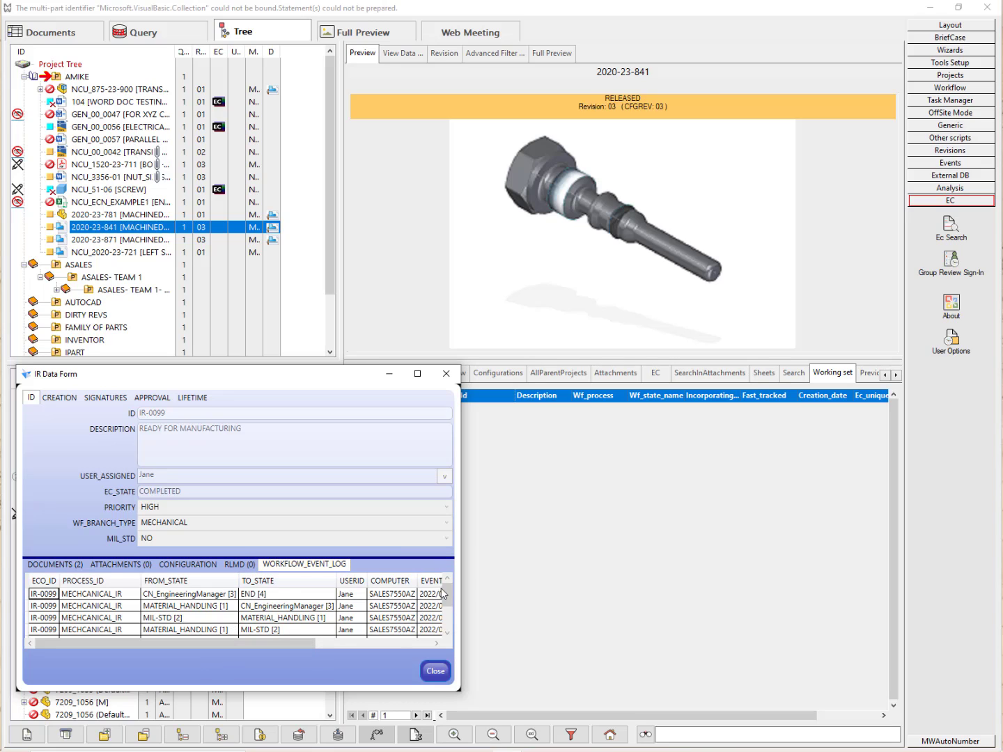
pyautogui.click(104, 399)
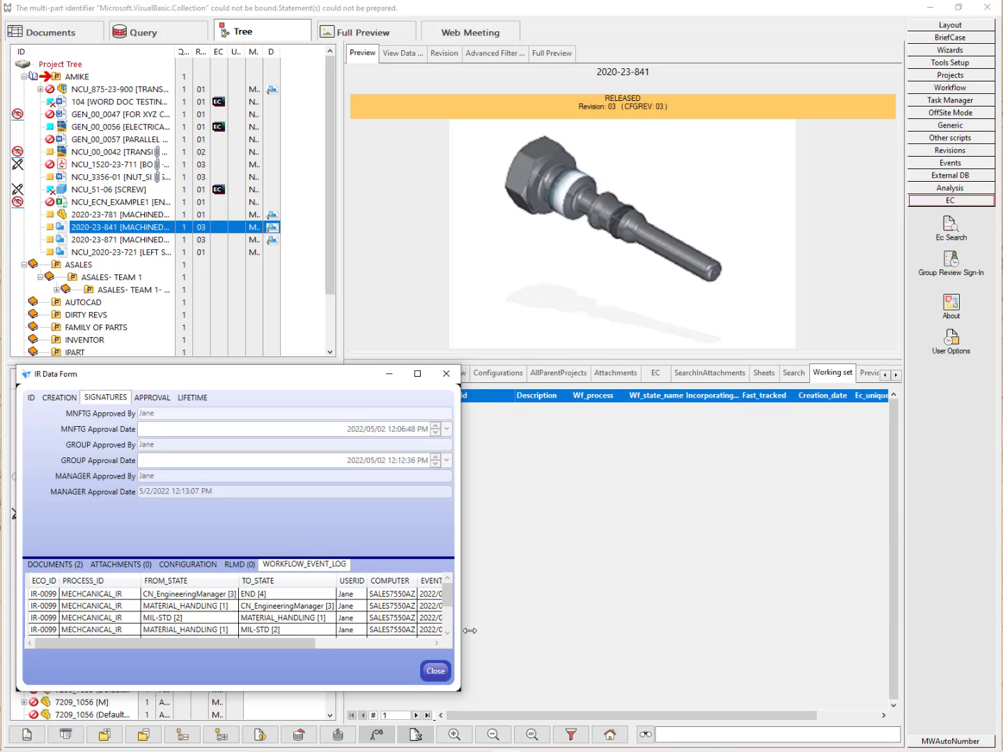
pyautogui.click(431, 674)
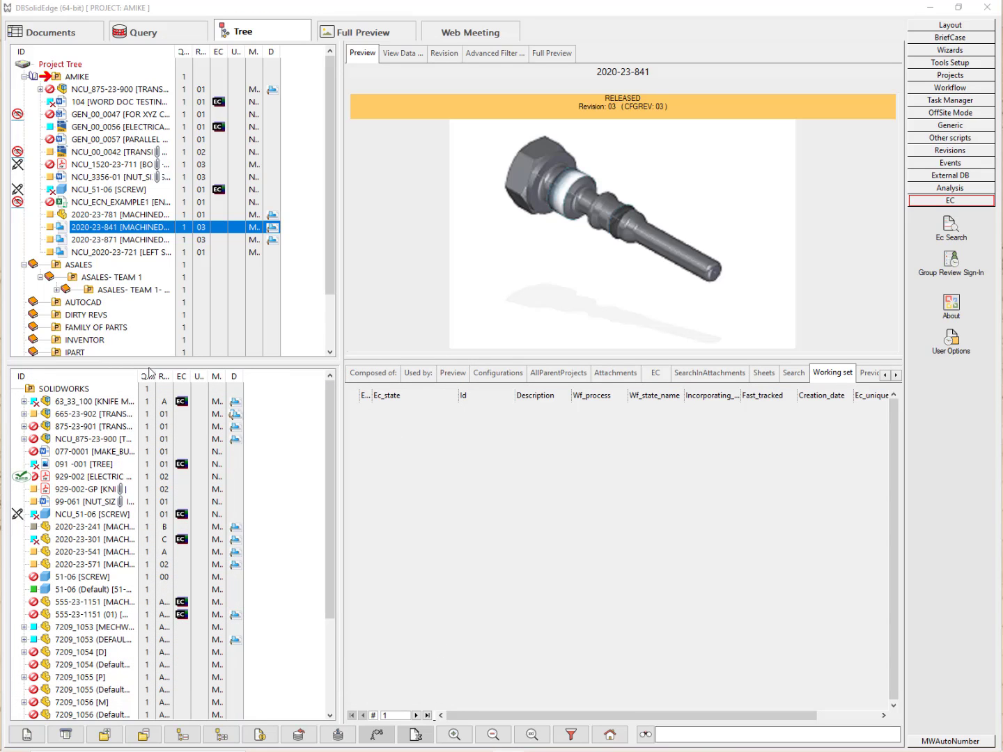
# Open the IR-0108 record linked to GEN_00_0056 and submit it to workflow.
pyautogui.click(93, 128)
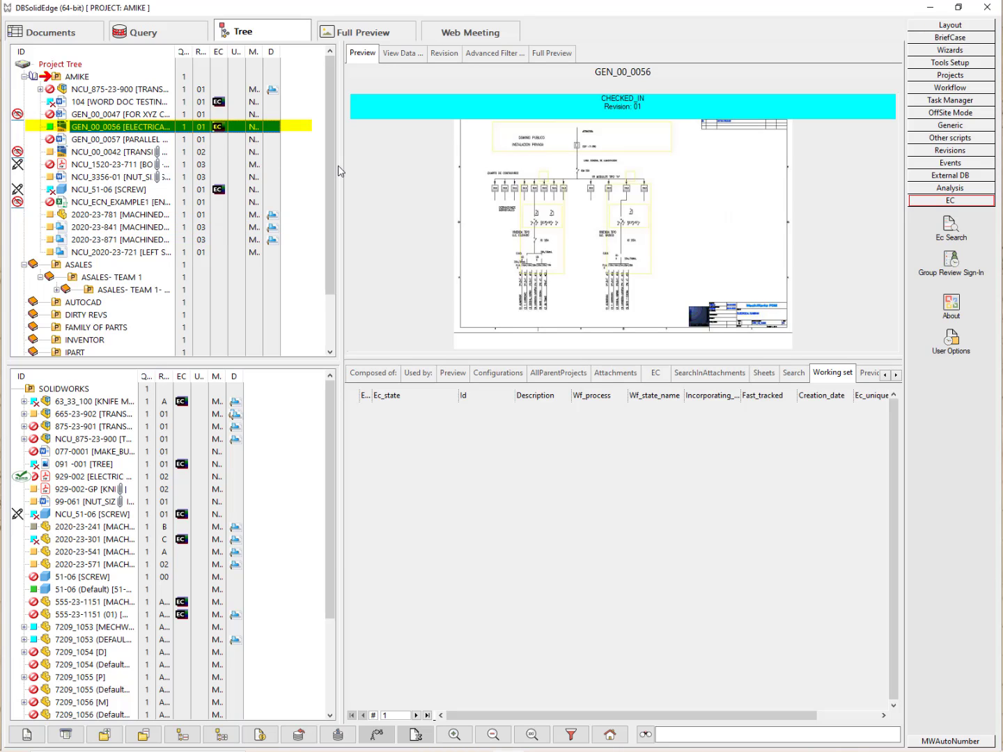
pyautogui.click(218, 133)
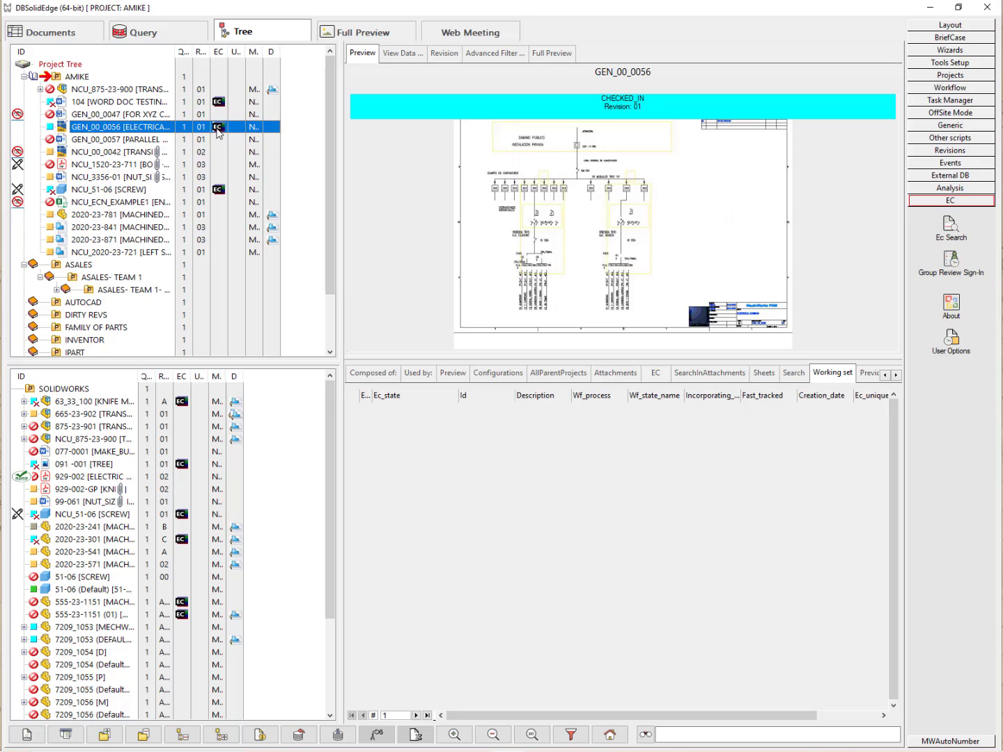
pyautogui.click(661, 376)
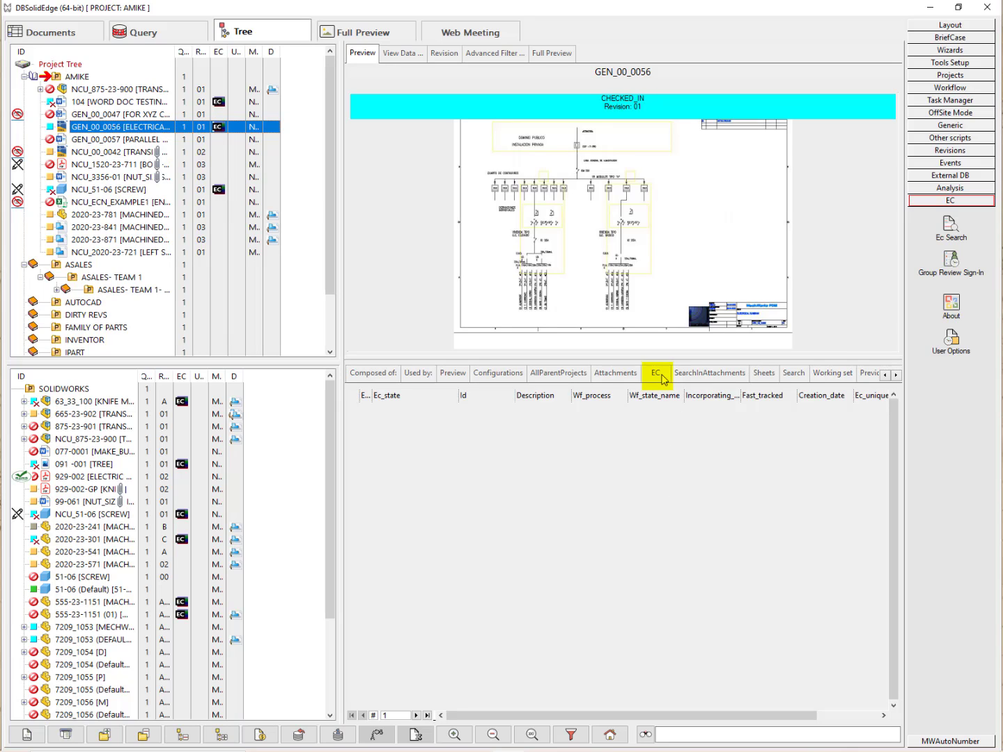
pyautogui.rightClick(385, 408)
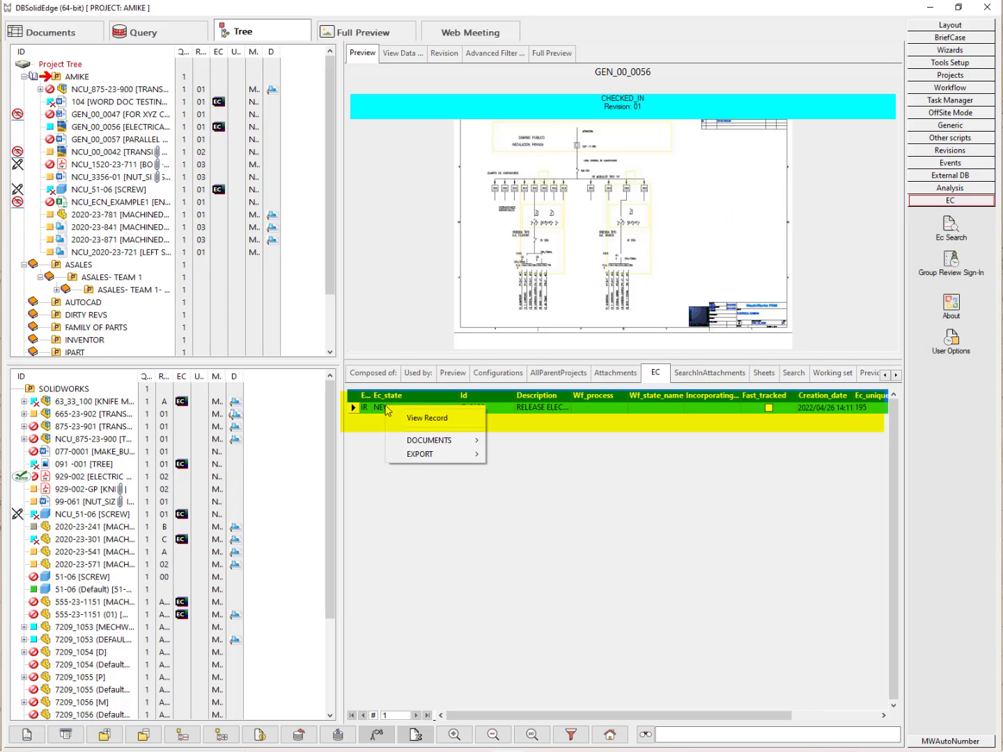
pyautogui.click(434, 418)
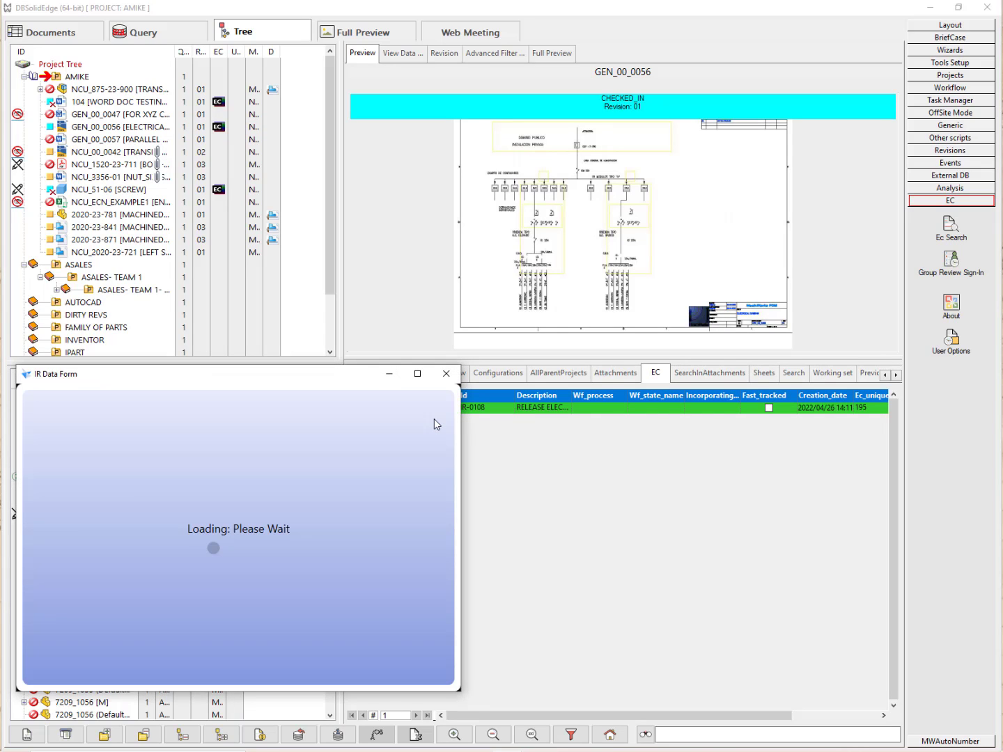
pyautogui.click(400, 674)
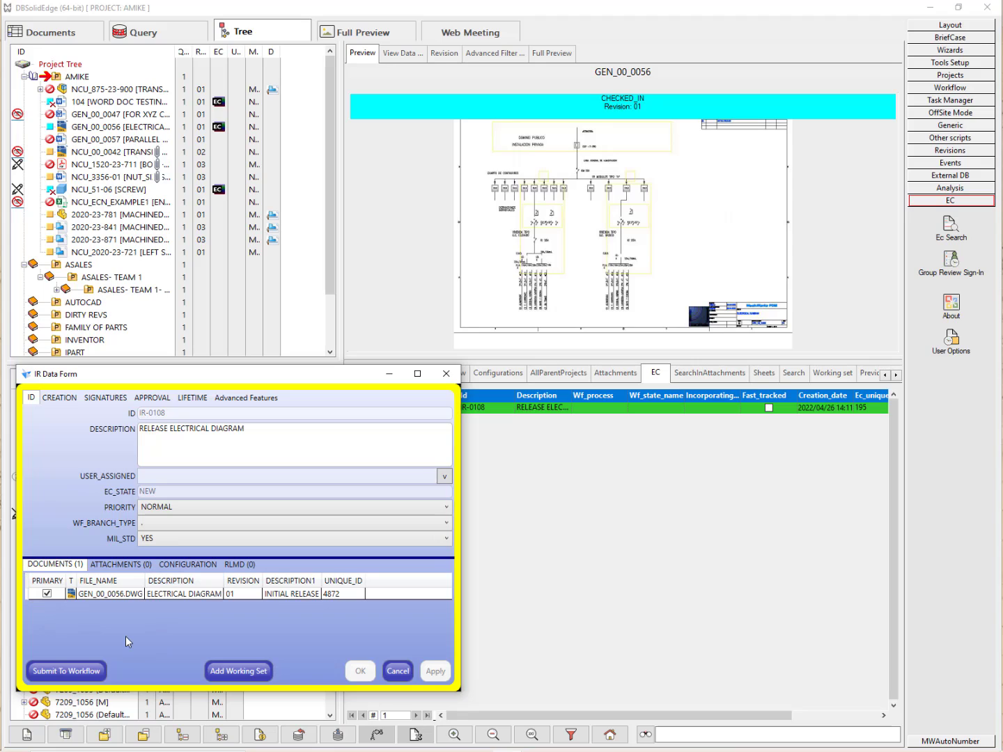
pyautogui.click(68, 676)
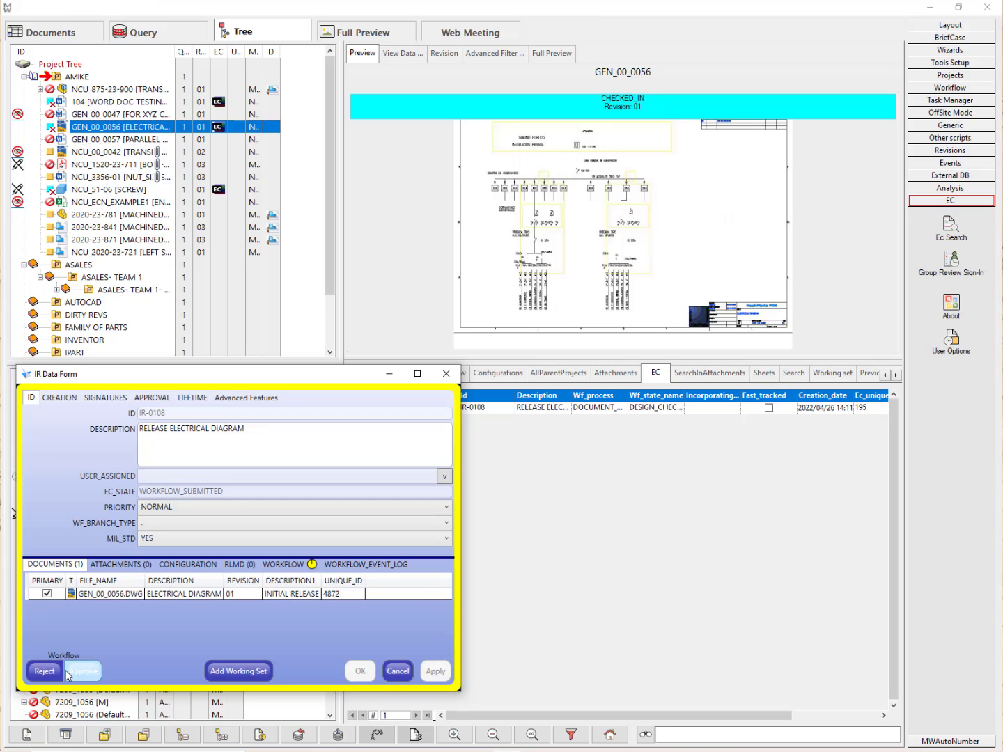
# Approve IR-0108 from DESIGN_CHECKER to DOCUMENT_CONTROL and set its WF_BRANCH_TYPE to ELECTRICAL.
pyautogui.click(283, 564)
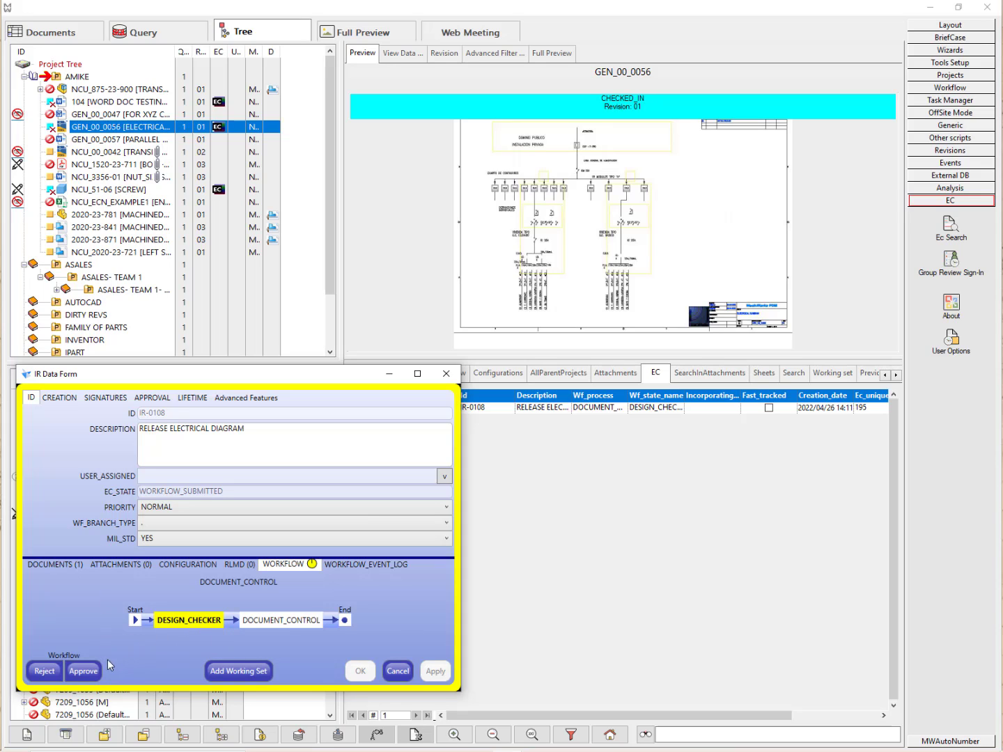
pyautogui.click(84, 671)
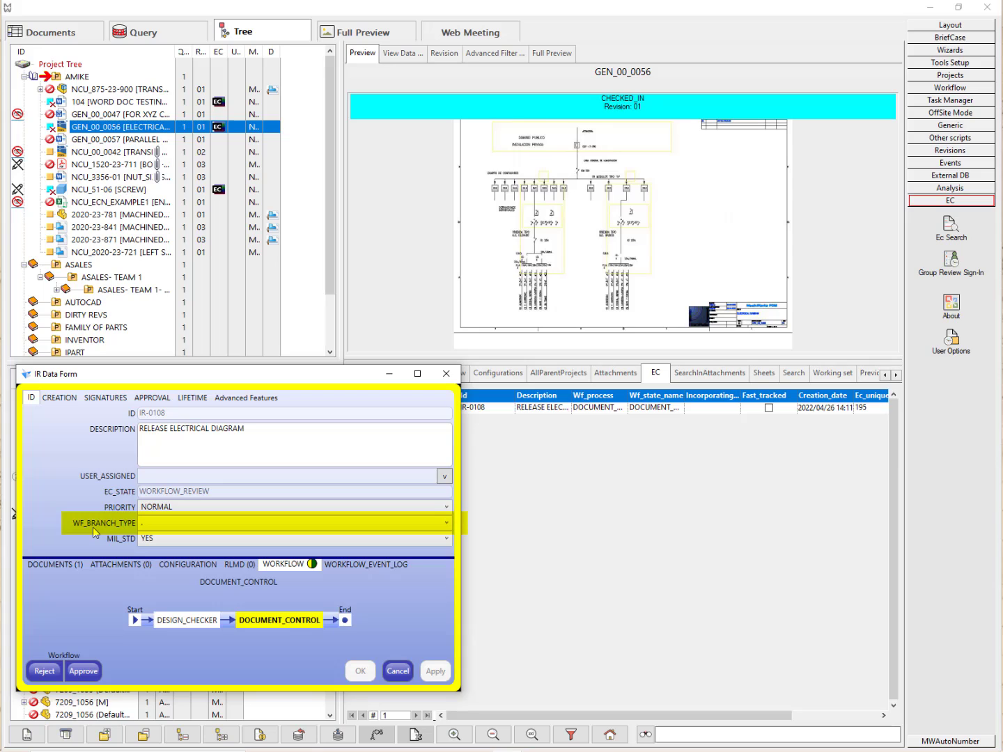
pyautogui.click(448, 528)
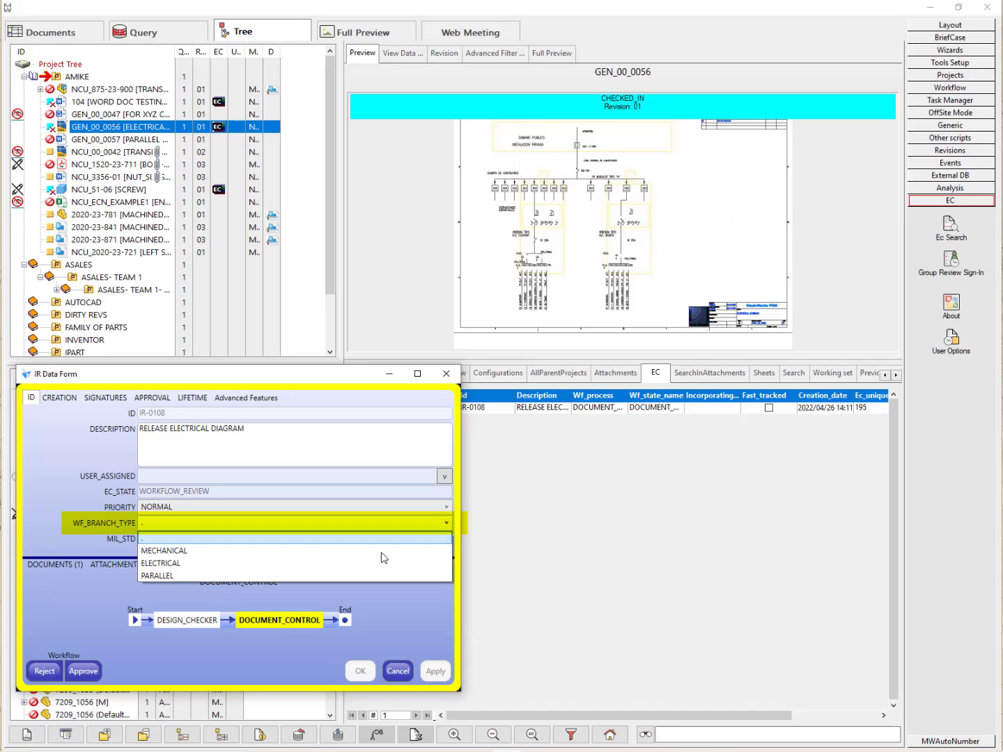
pyautogui.click(177, 558)
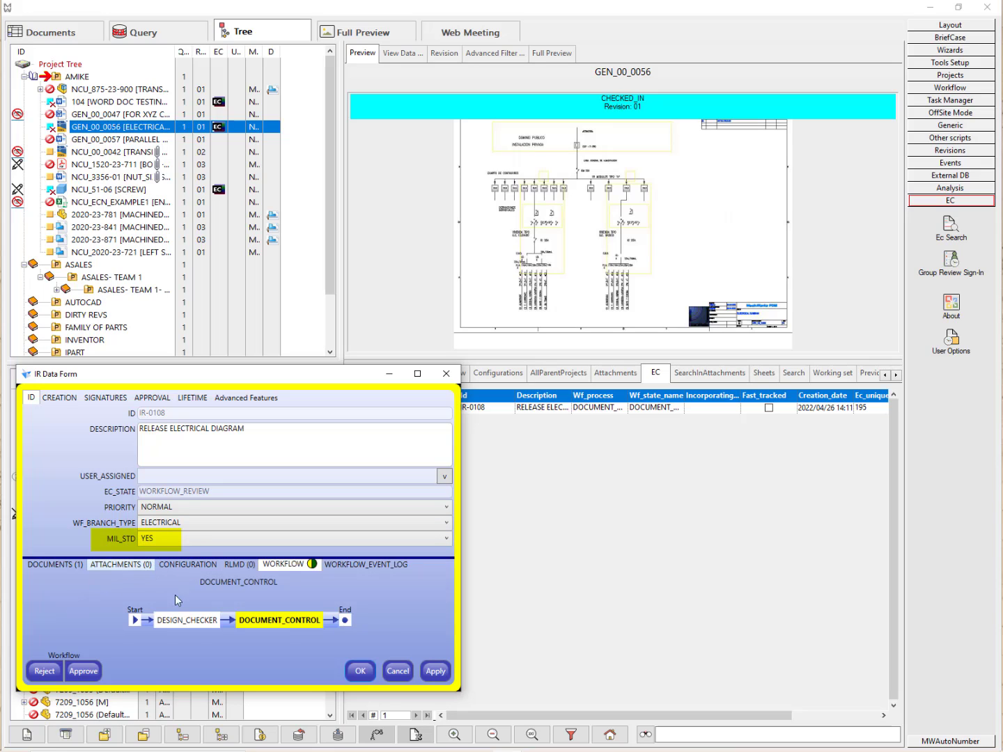
# Open GEN_00_0056.DWG from IR-0108's documents, view the electrical diagram in AutoCAD and close it to return to the data form.
pyautogui.click(51, 566)
pyautogui.click(92, 599)
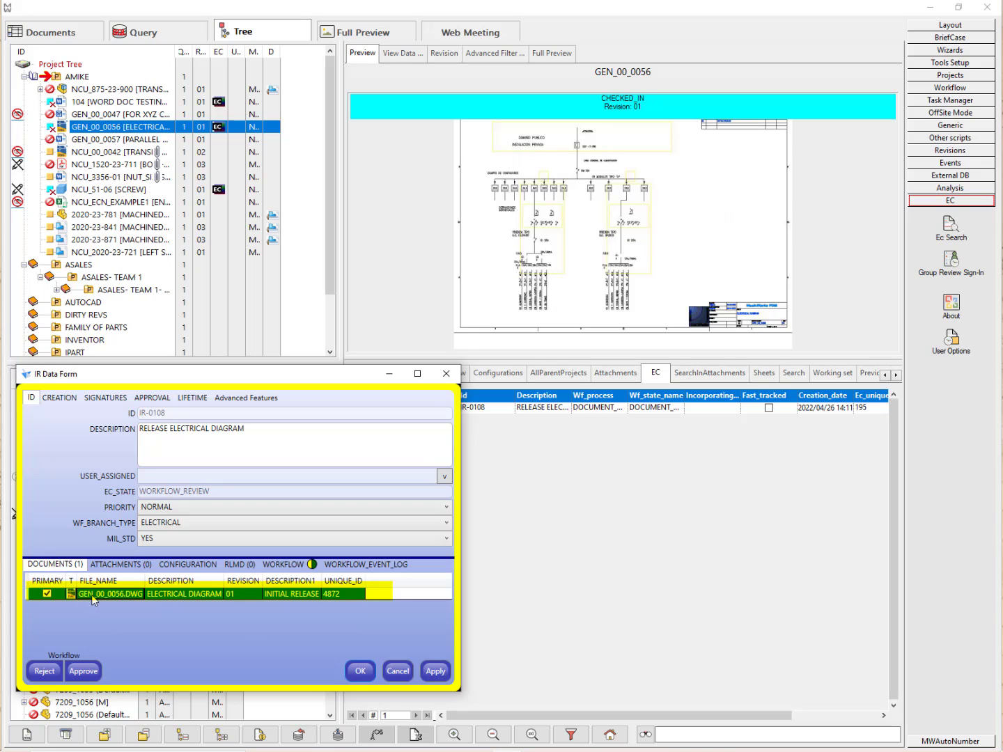
pyautogui.rightClick(93, 599)
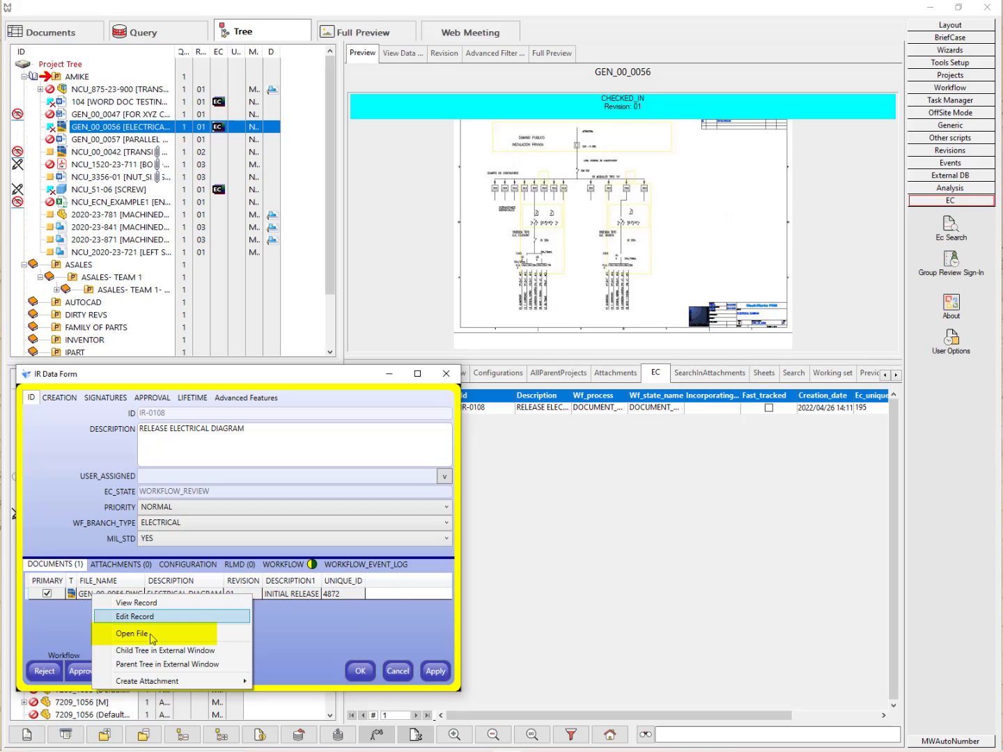
pyautogui.click(140, 632)
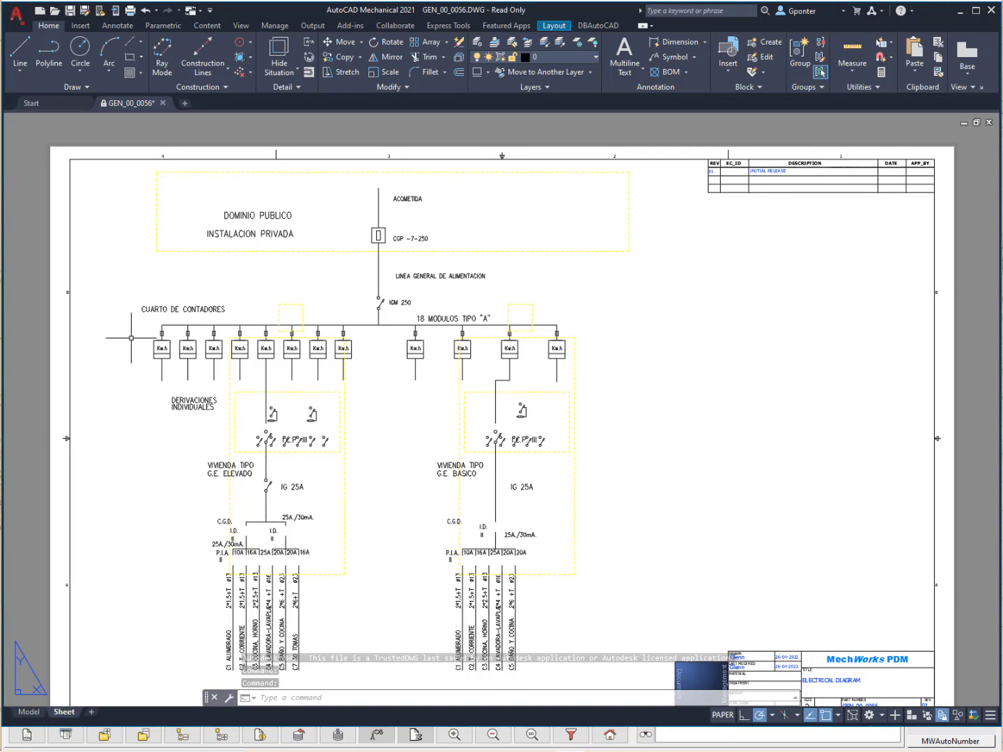
pyautogui.click(992, 12)
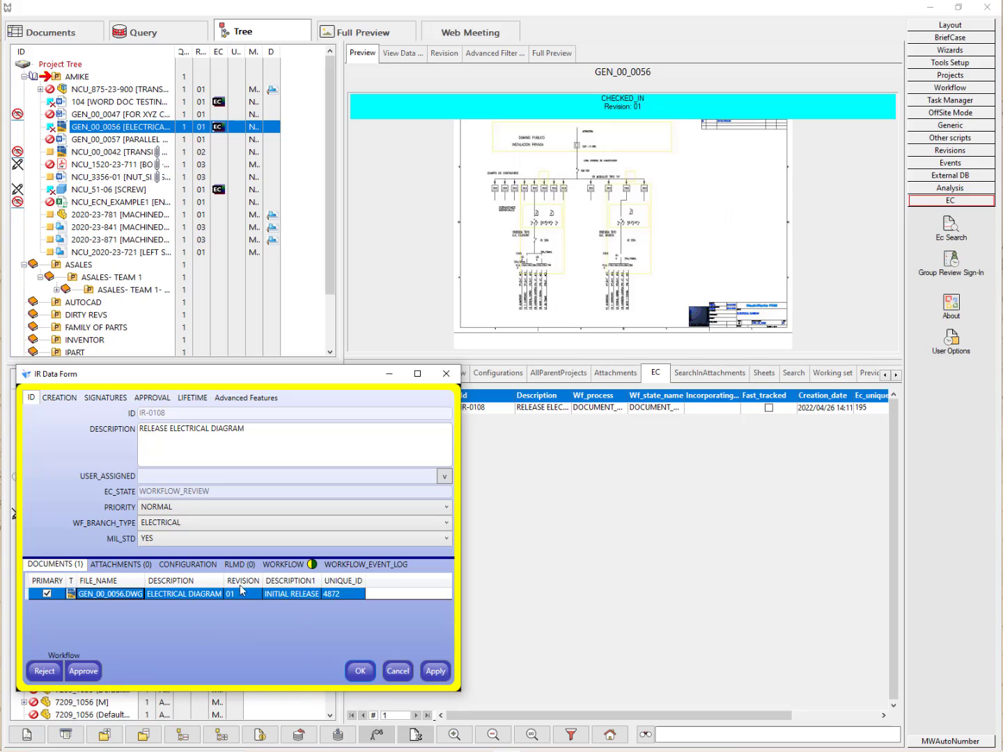
# Approve IR-0108 out of DOCUMENT_CONTROL, and approve it from ELECTRICAL_SHOP to MIL-STD with the MIL-STD dynamic state kept enabled.
pyautogui.click(284, 566)
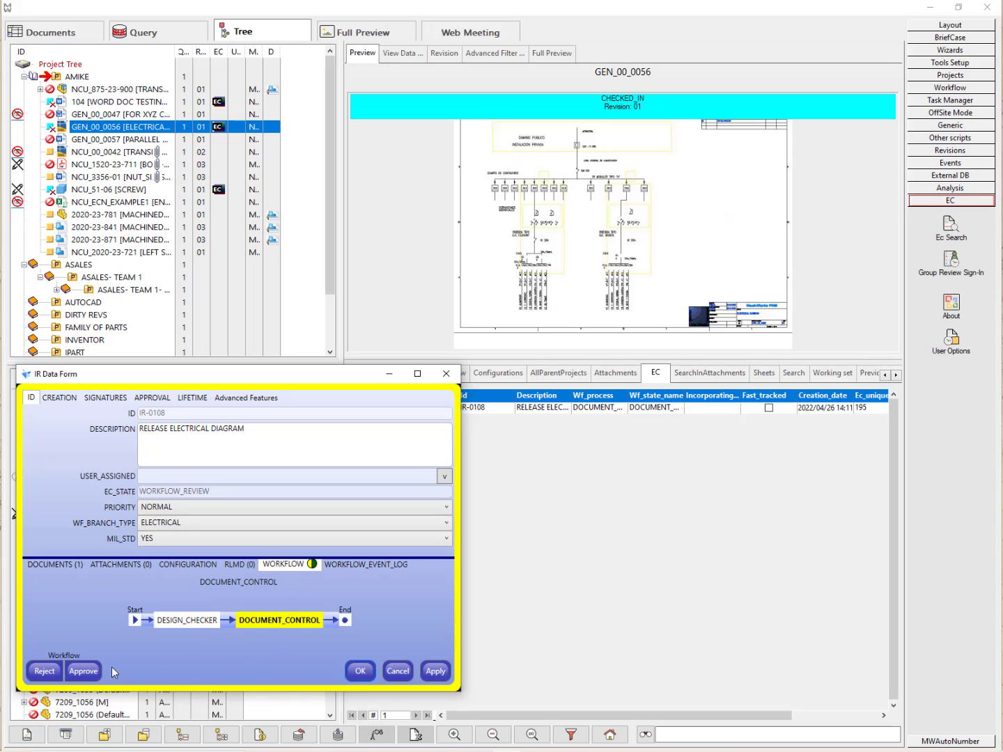
pyautogui.click(84, 674)
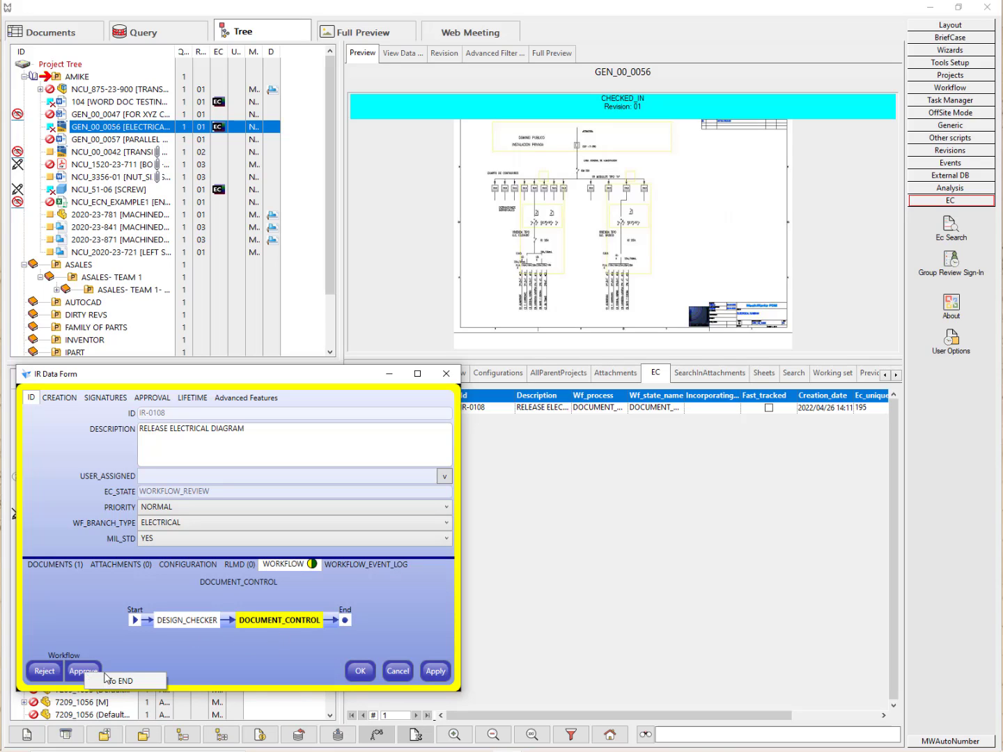
pyautogui.click(124, 683)
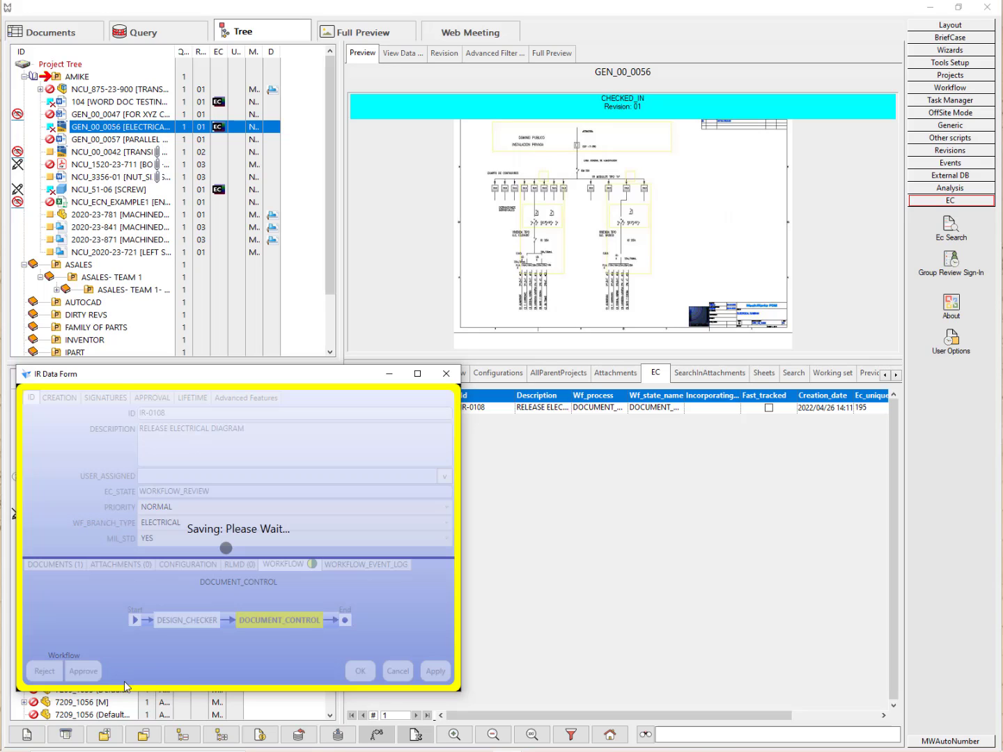
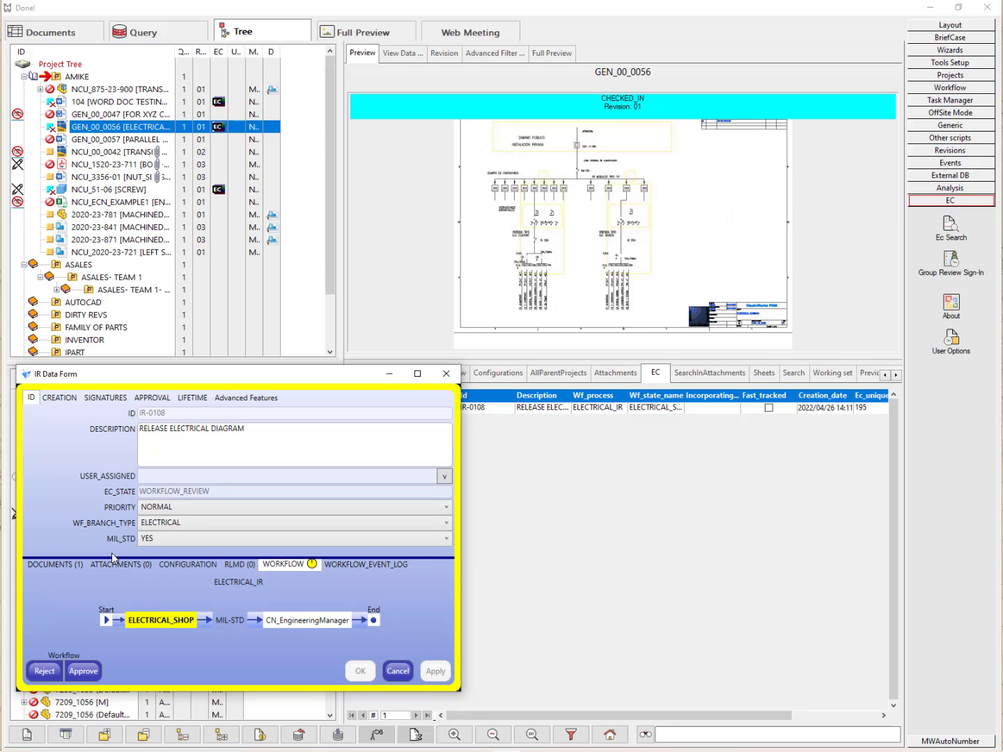
pyautogui.click(87, 672)
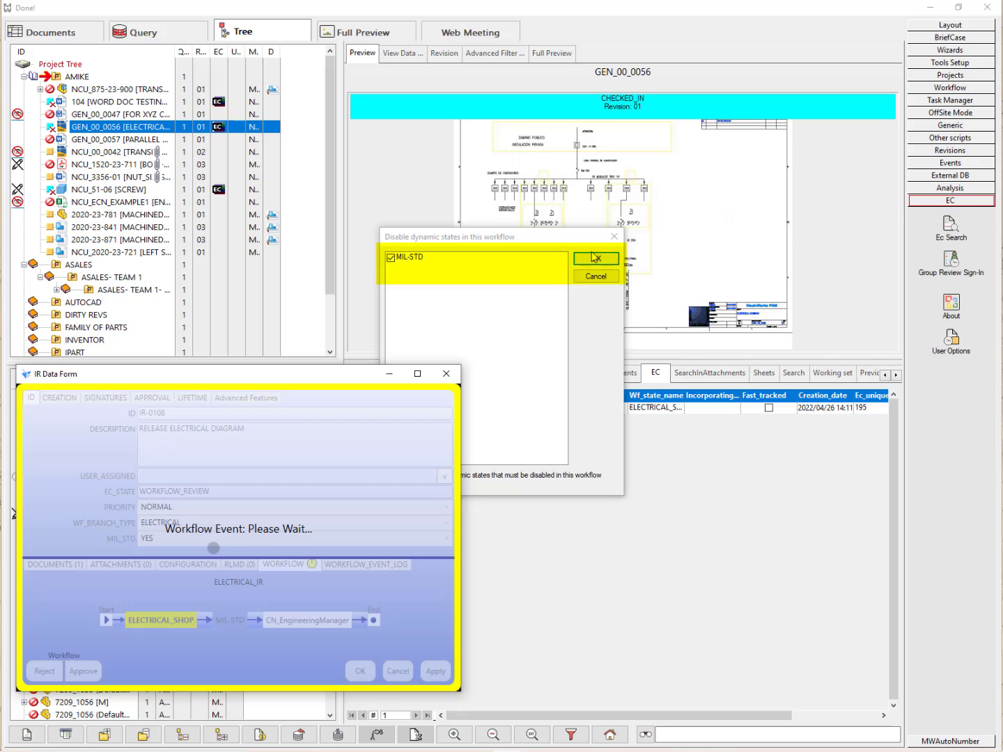
pyautogui.click(596, 259)
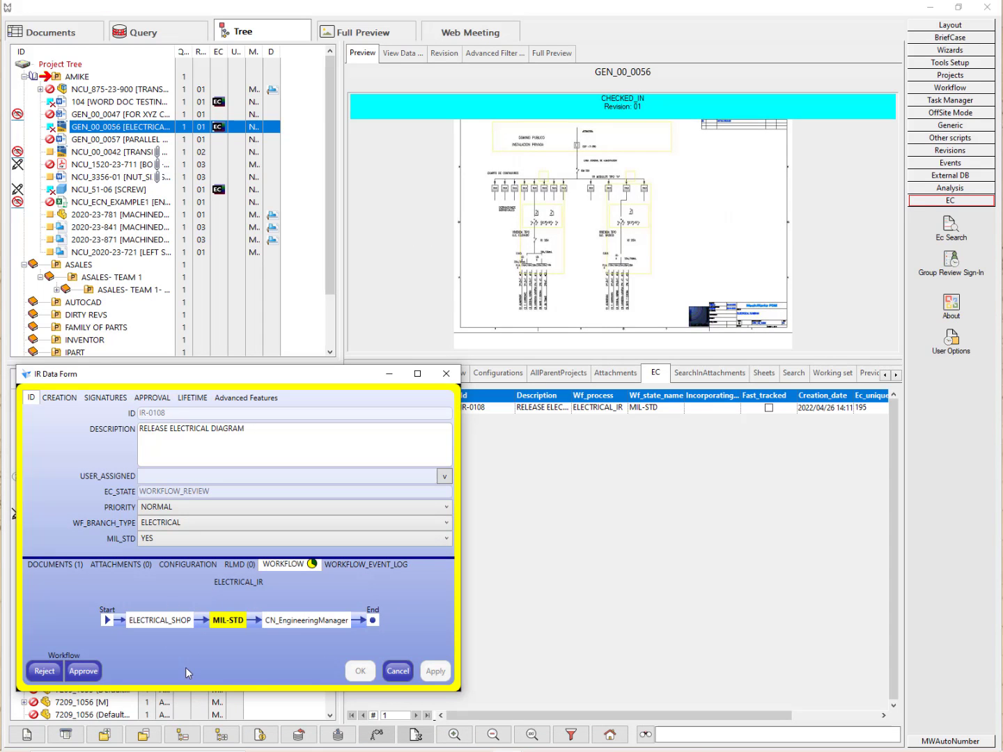
# View the list of decision makers for the MIL-STD state in IR-0108's workflow.
pyautogui.rightClick(224, 621)
pyautogui.click(259, 630)
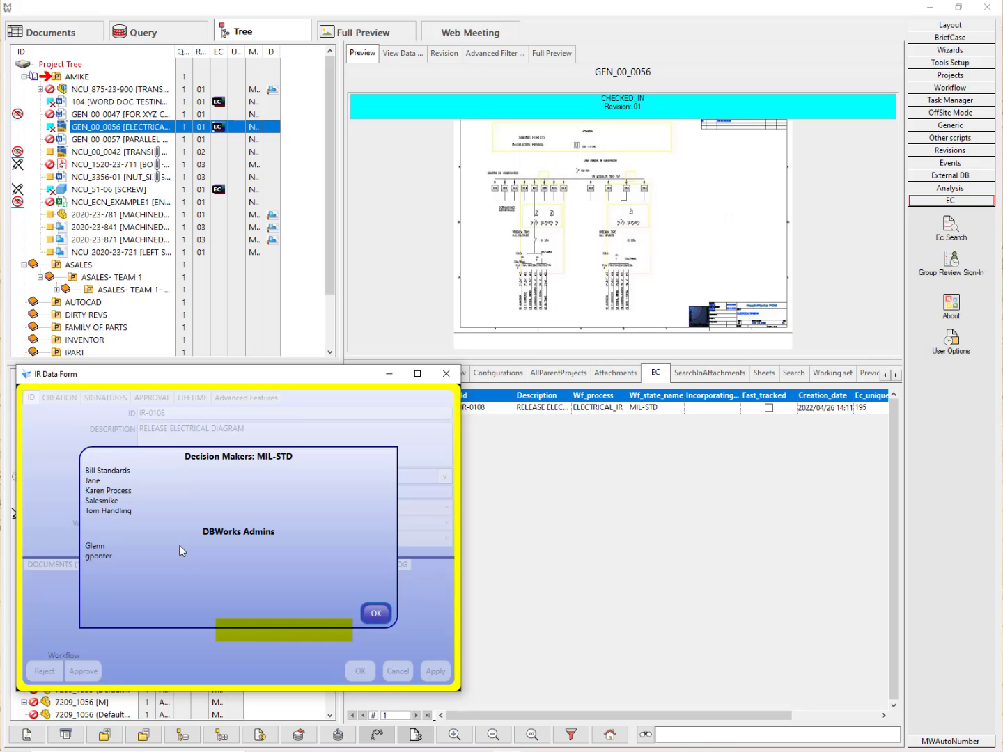
# Dismiss the decision makers list and approve IR-0108 through MIL-STD and CN_EngineeringManager to END.
pyautogui.click(375, 612)
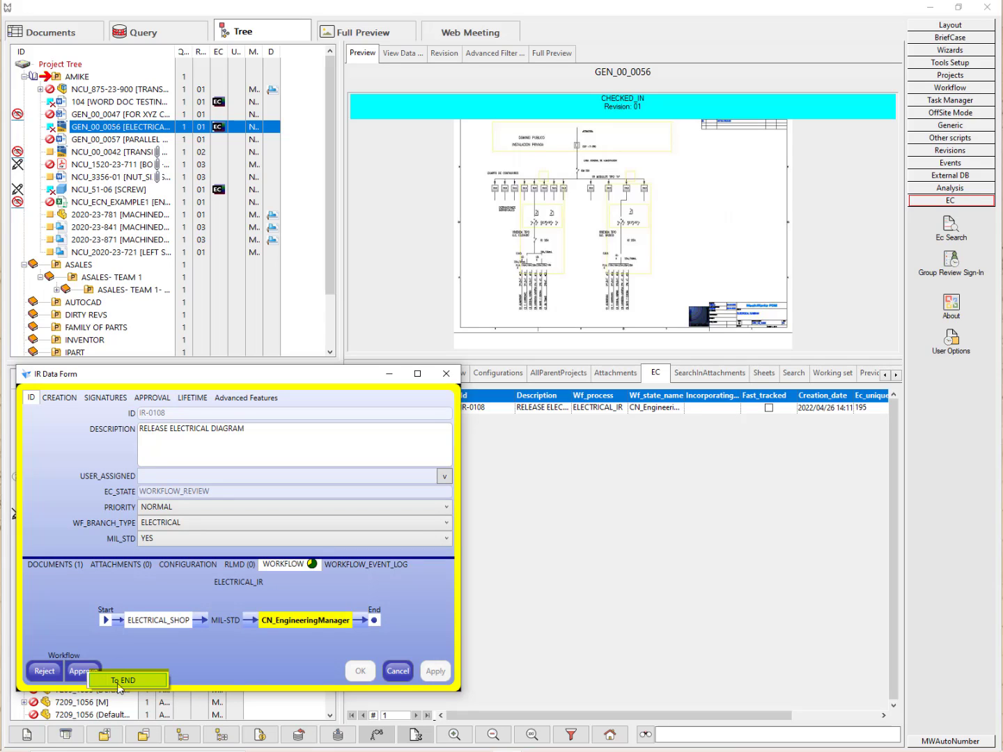
pyautogui.click(83, 671)
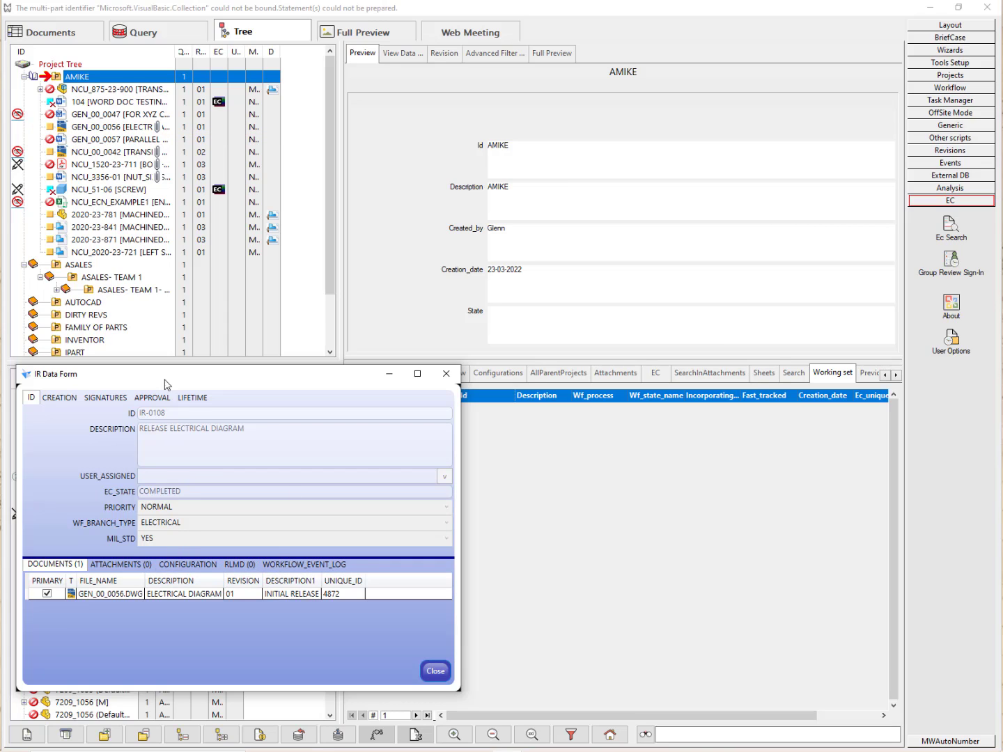
# Review the approval signatures of IR-0108 and read through its complete workflow event log.
pyautogui.click(95, 401)
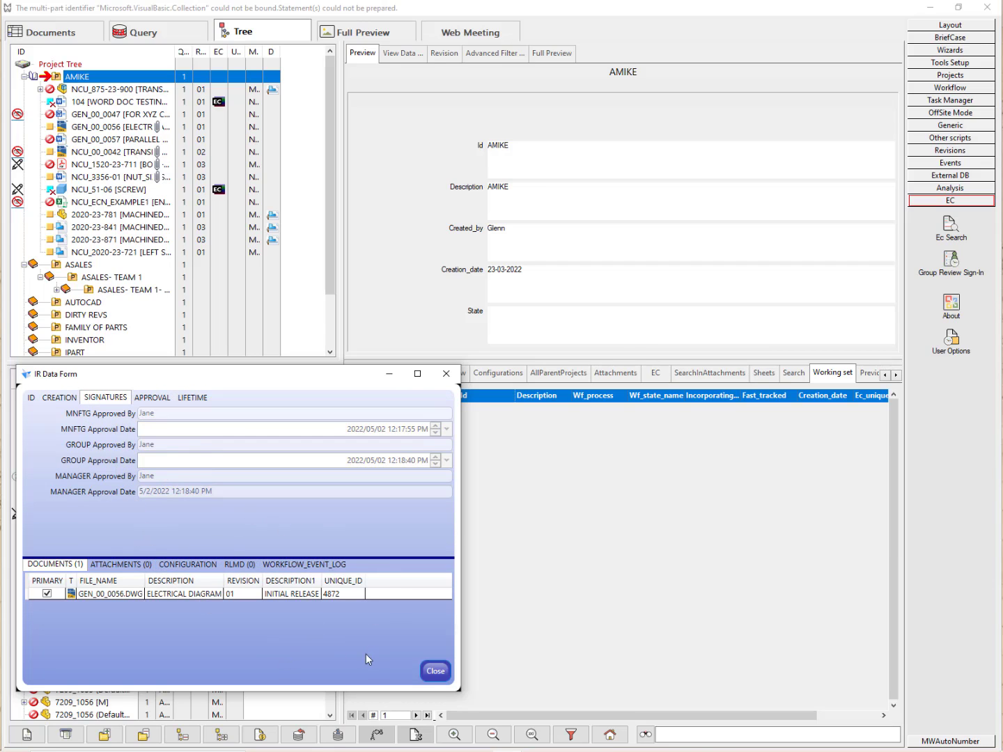
pyautogui.click(311, 568)
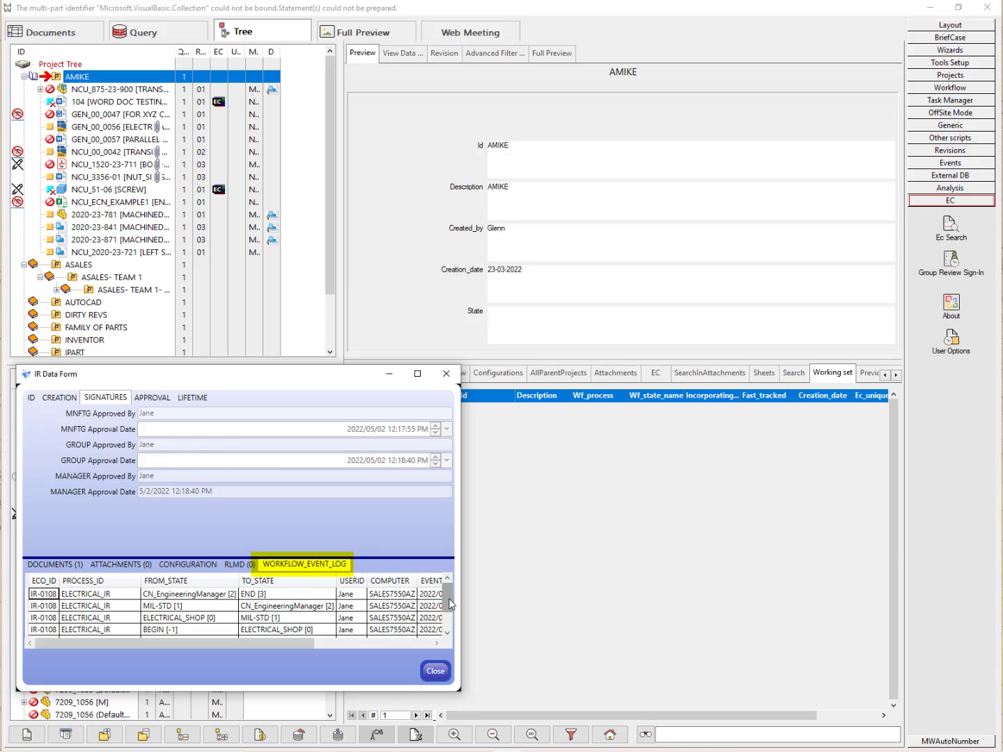
pyautogui.moveTo(448, 599); pyautogui.dragTo(449, 624)
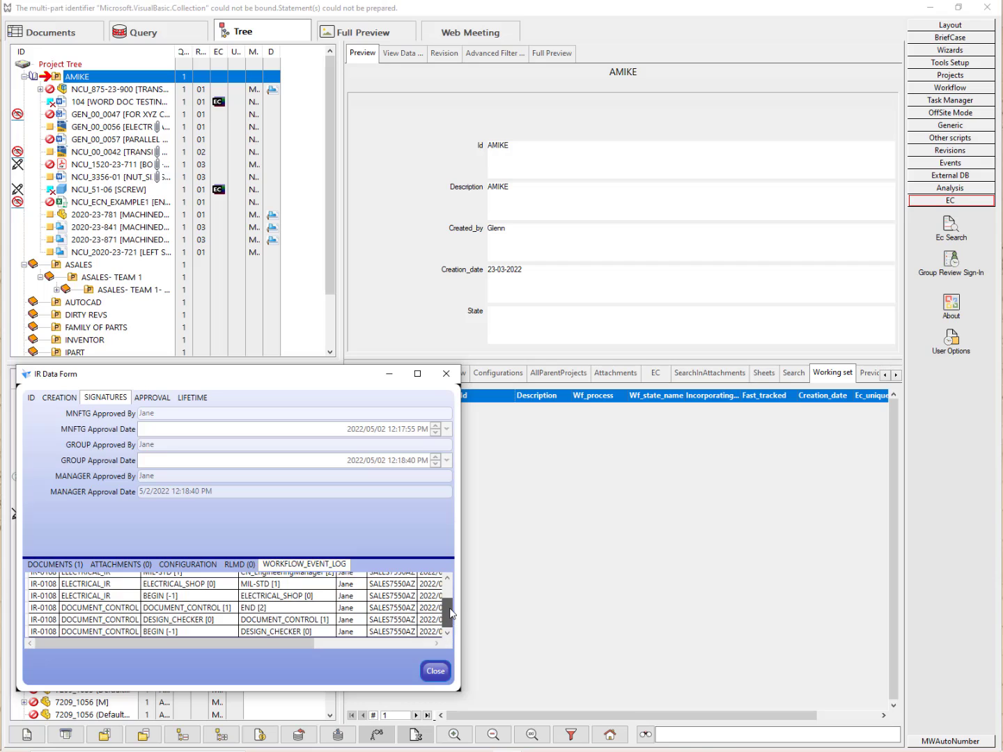
pyautogui.scroll(3, 449, 625)
pyautogui.scroll(-3, 450, 624)
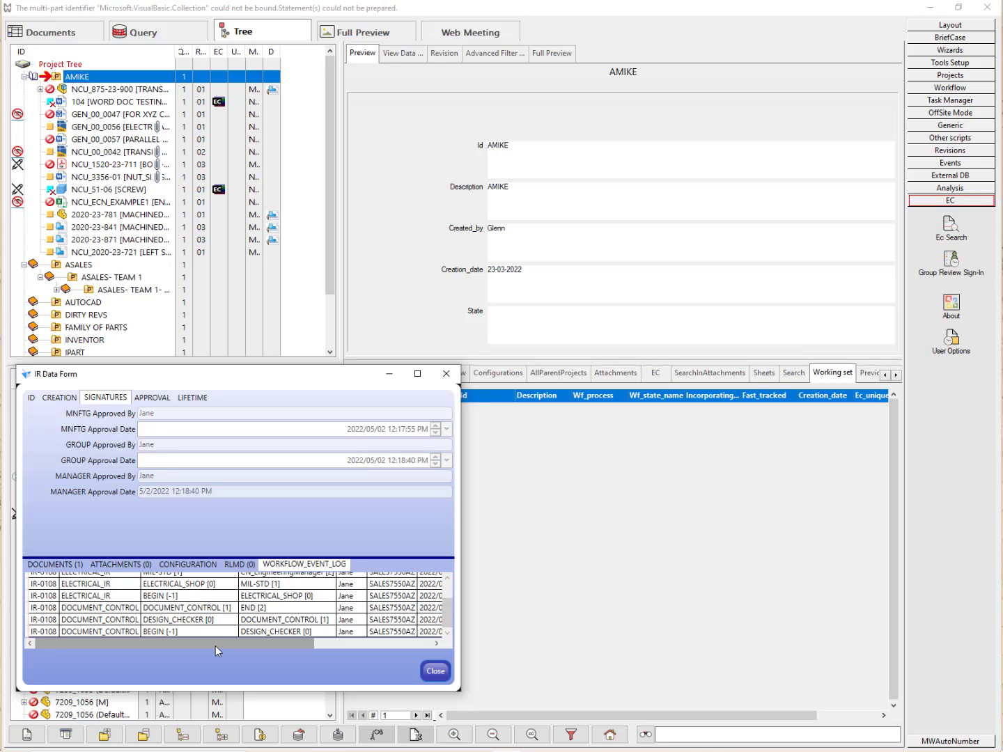
# Close the IR-0108 data form and select GEN_00_0056 in the project tree to check its revision state.
pyautogui.click(446, 375)
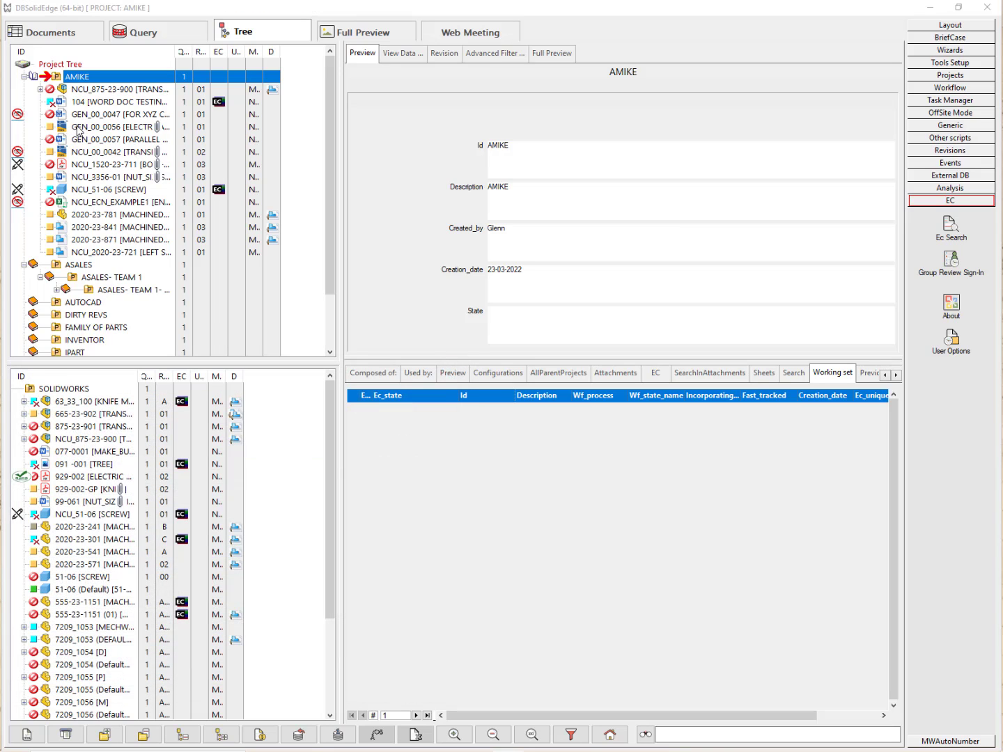
pyautogui.click(79, 129)
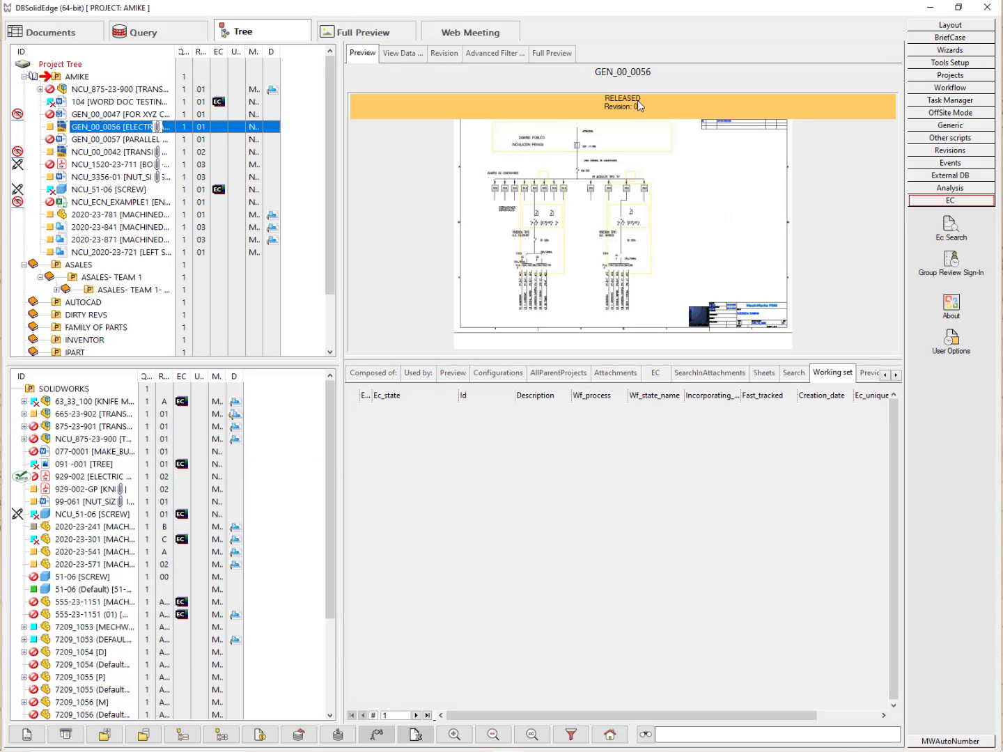